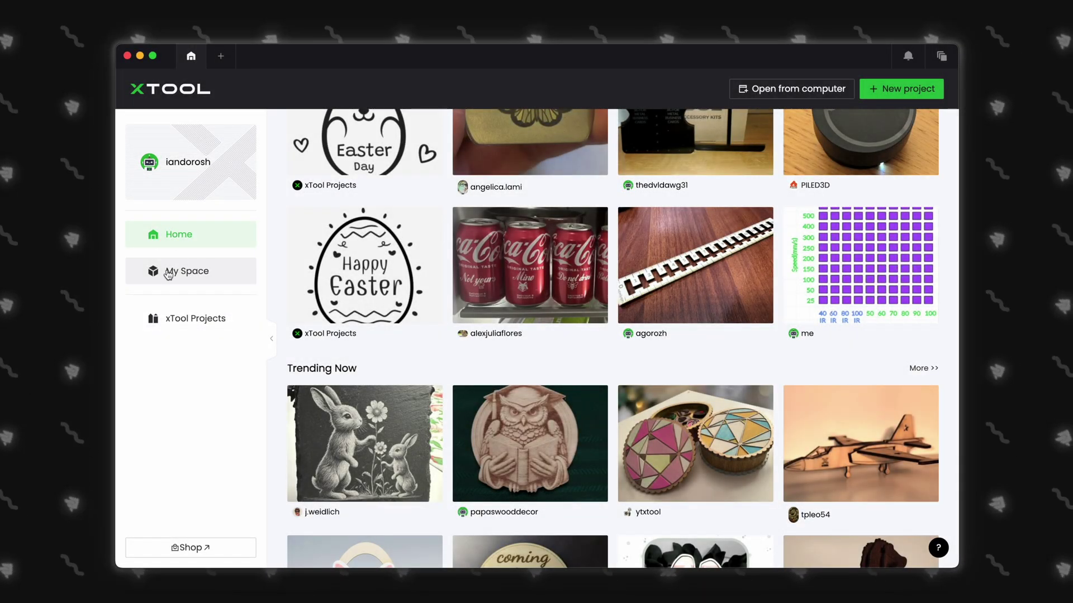
# Go to My Space and scroll through the recommended and trending project feed
pyautogui.click(167, 272)
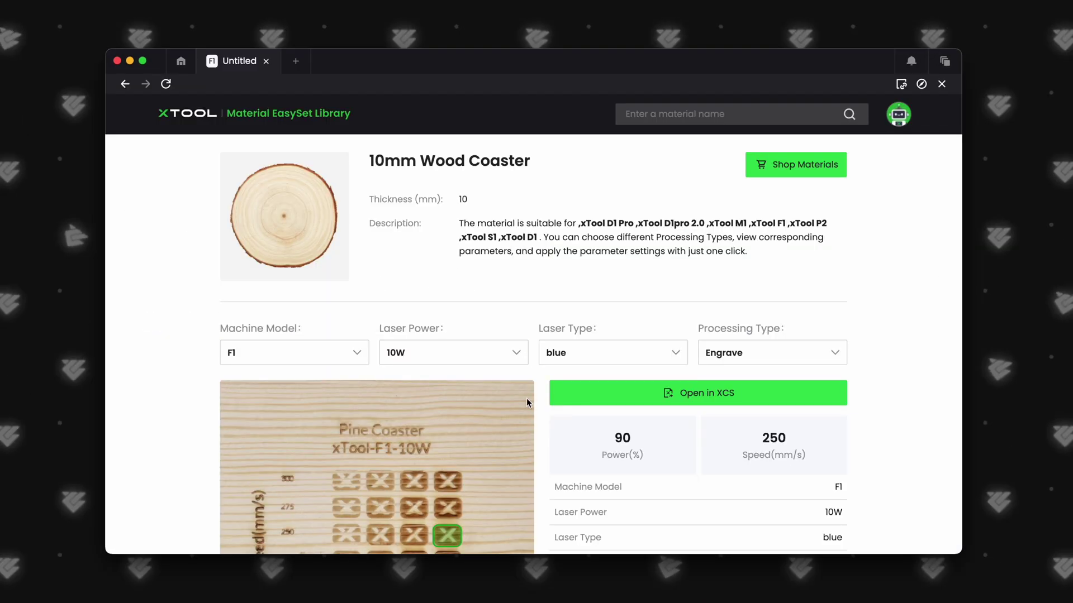
pyautogui.scroll(-2, 527, 398)
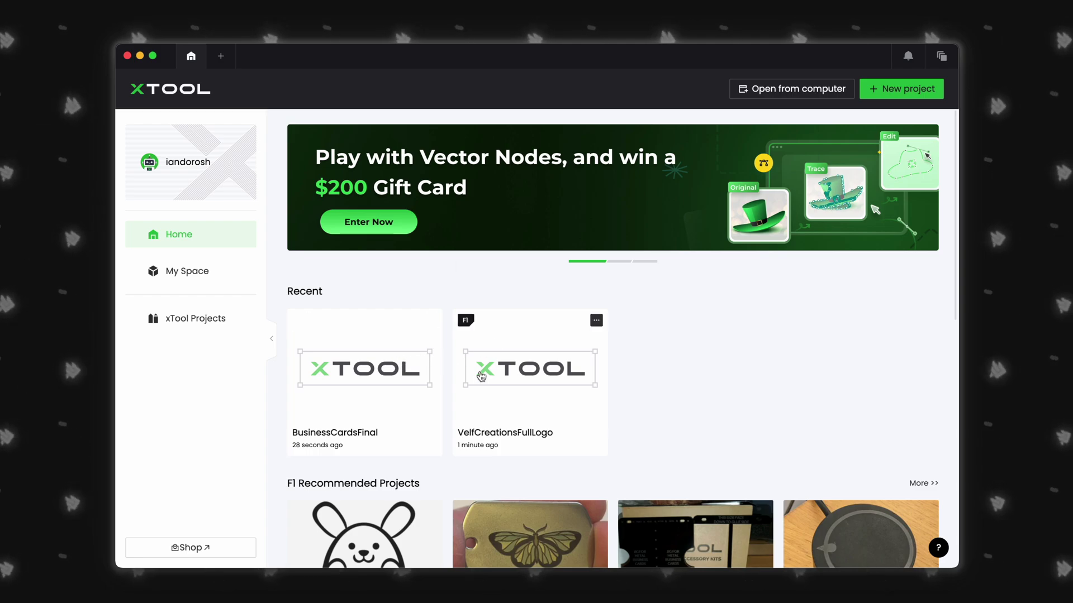
pyautogui.scroll(-3, 479, 375)
pyautogui.scroll(-1, 481, 376)
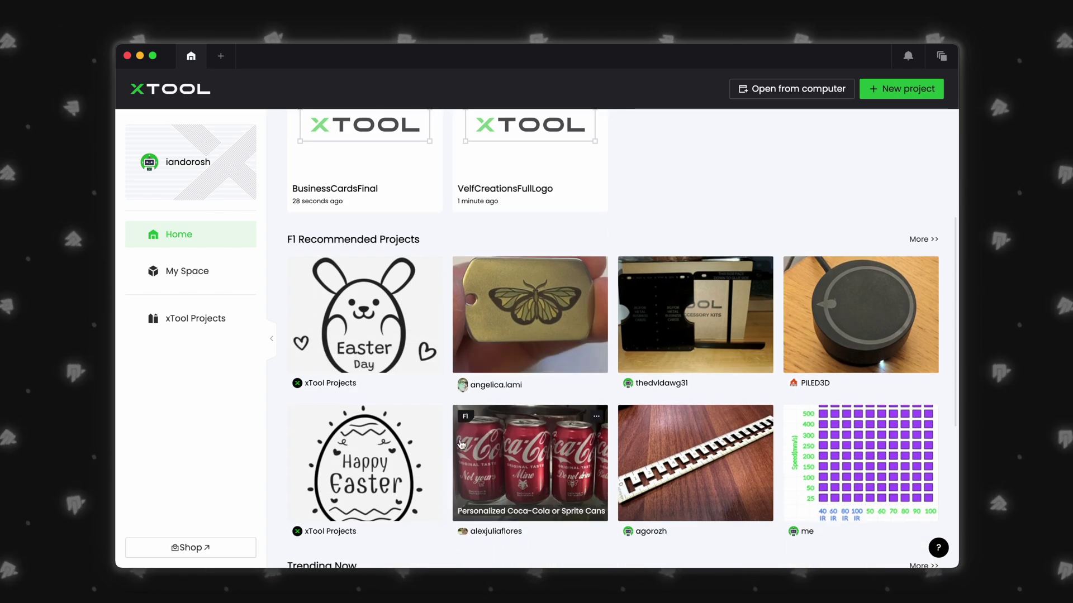
pyautogui.scroll(-3, 518, 379)
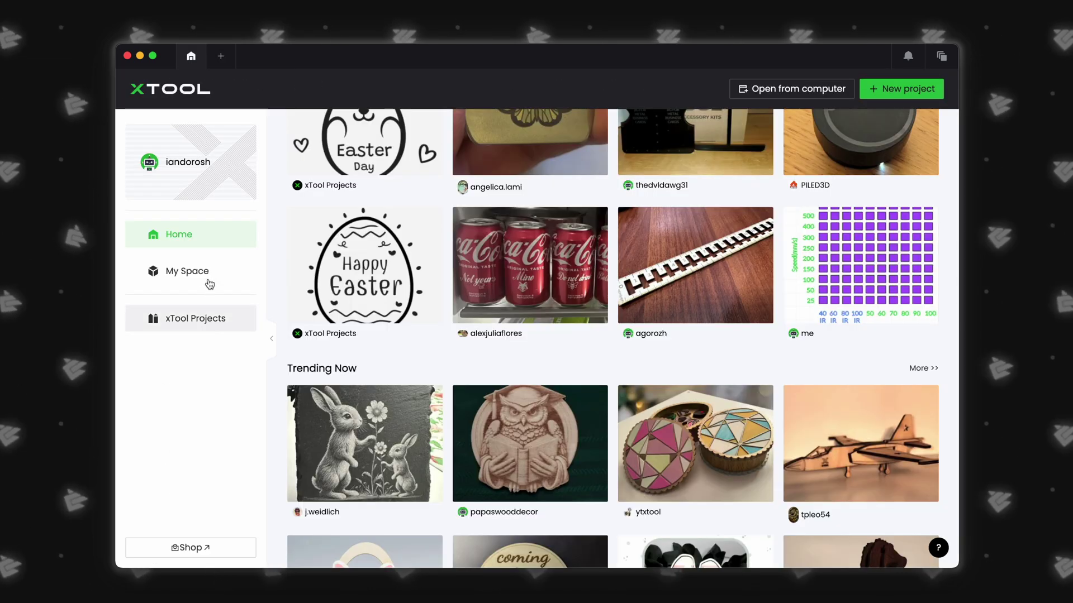
# Review the six saved projects in My Space and start a new Untitled canvas
pyautogui.click(175, 273)
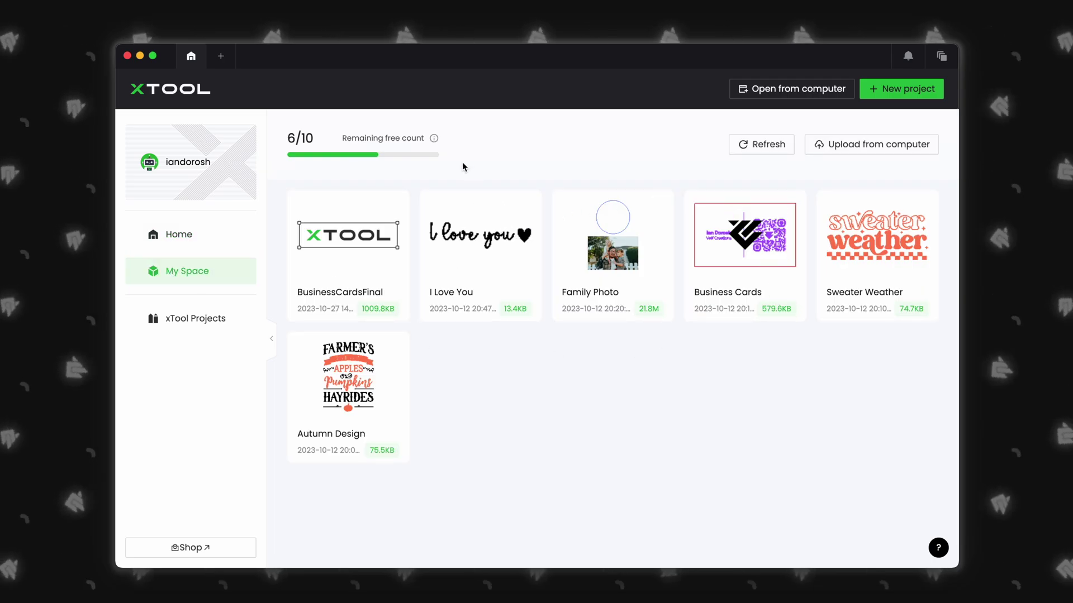
pyautogui.moveTo(435, 143)
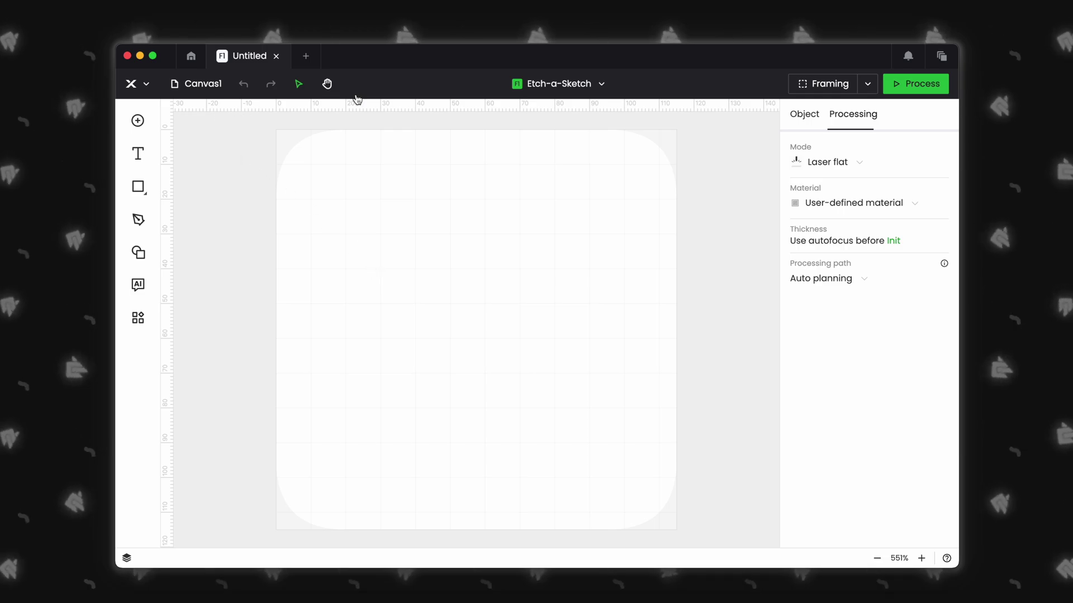
# Open and close the Main Menu, then start an image import with the Image tool
pyautogui.click(134, 85)
pyautogui.moveTo(156, 123)
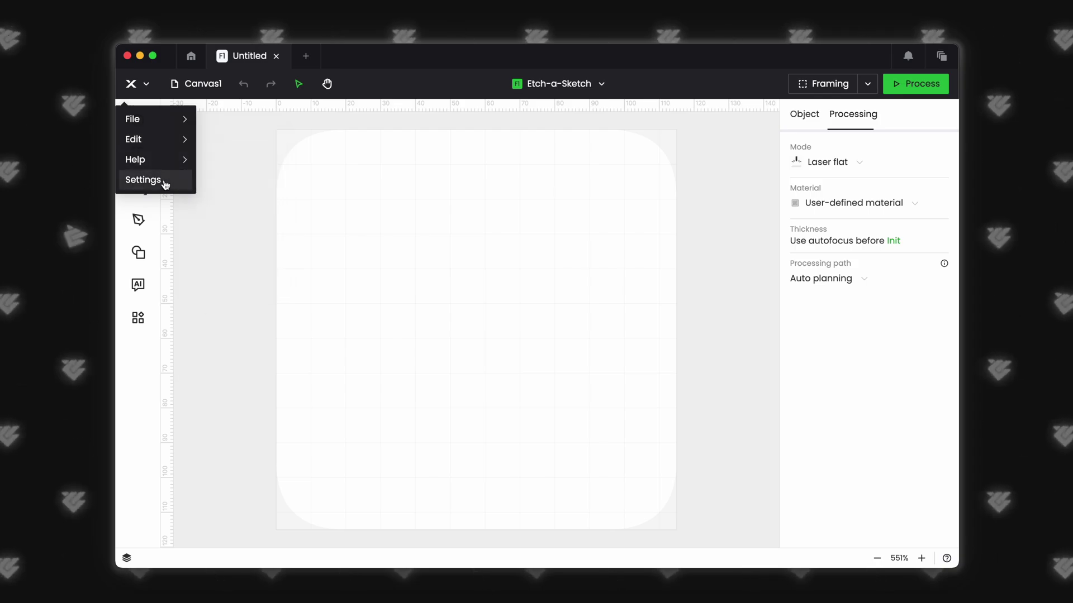
pyautogui.click(271, 149)
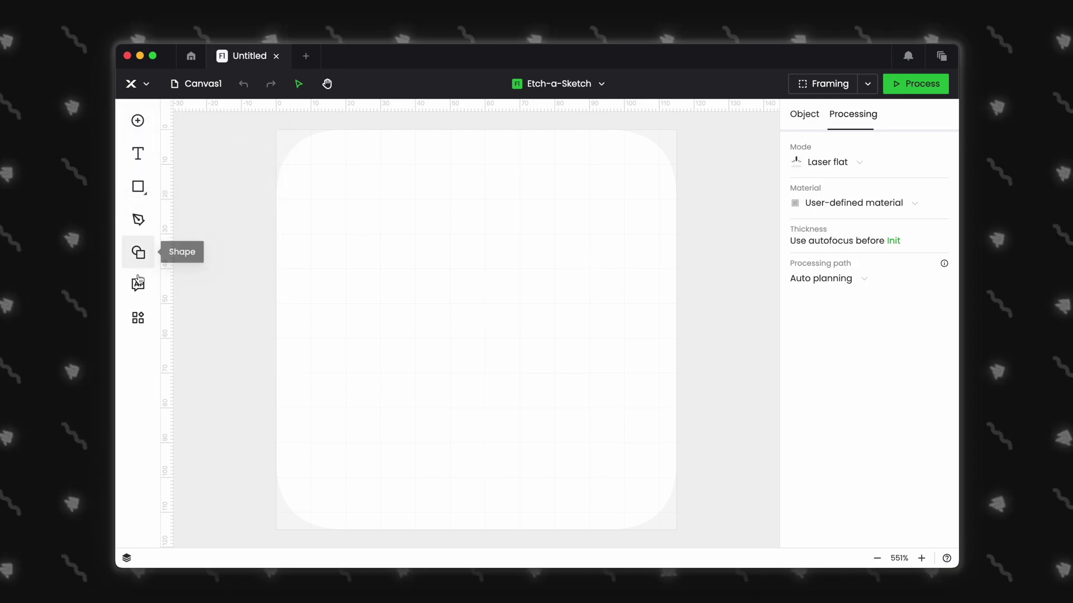
pyautogui.click(137, 123)
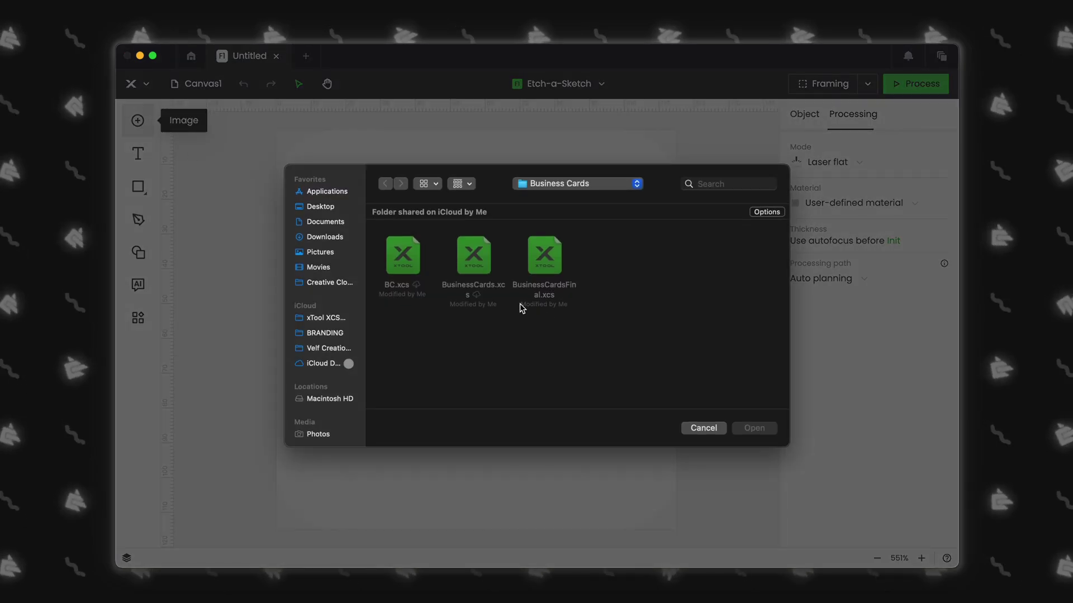
# Cancel the image import, add a trial 'hi' text box, then delete it
pyautogui.click(704, 429)
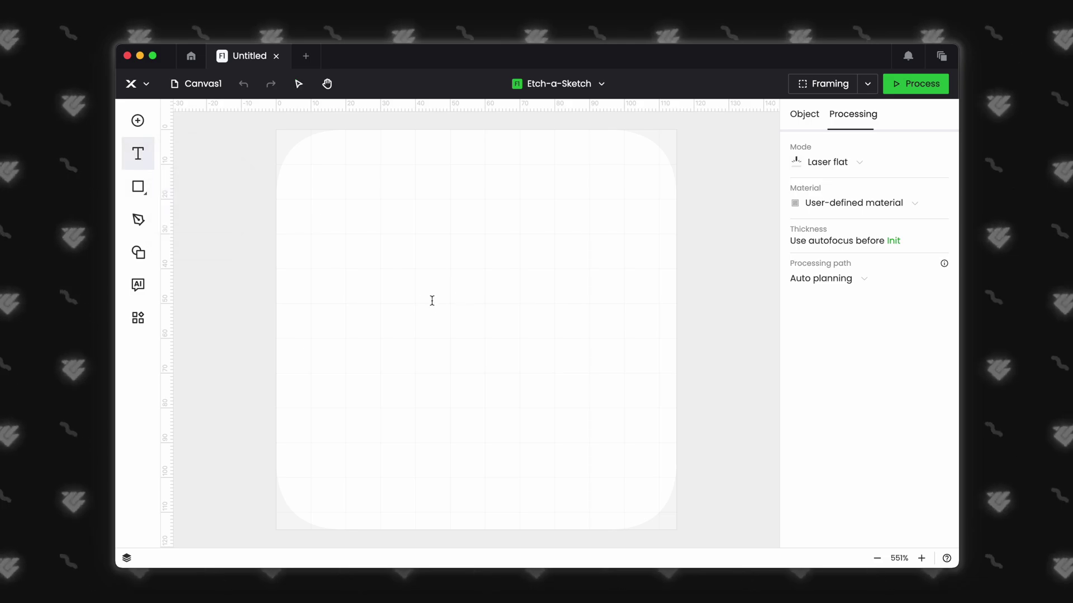
pyautogui.click(432, 300)
pyautogui.write('hi')
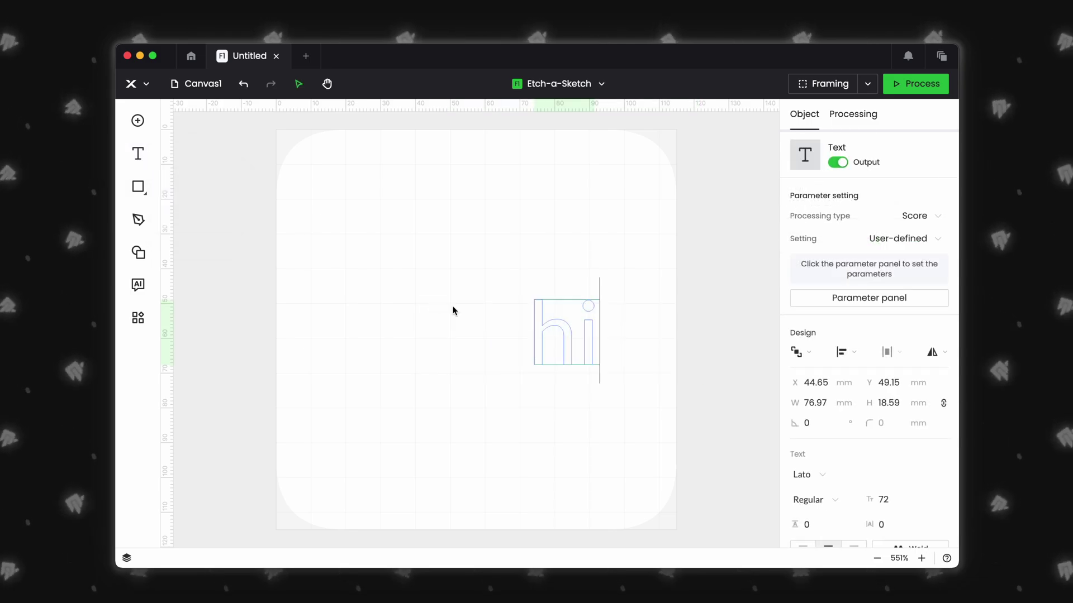
pyautogui.press('BackSpace')
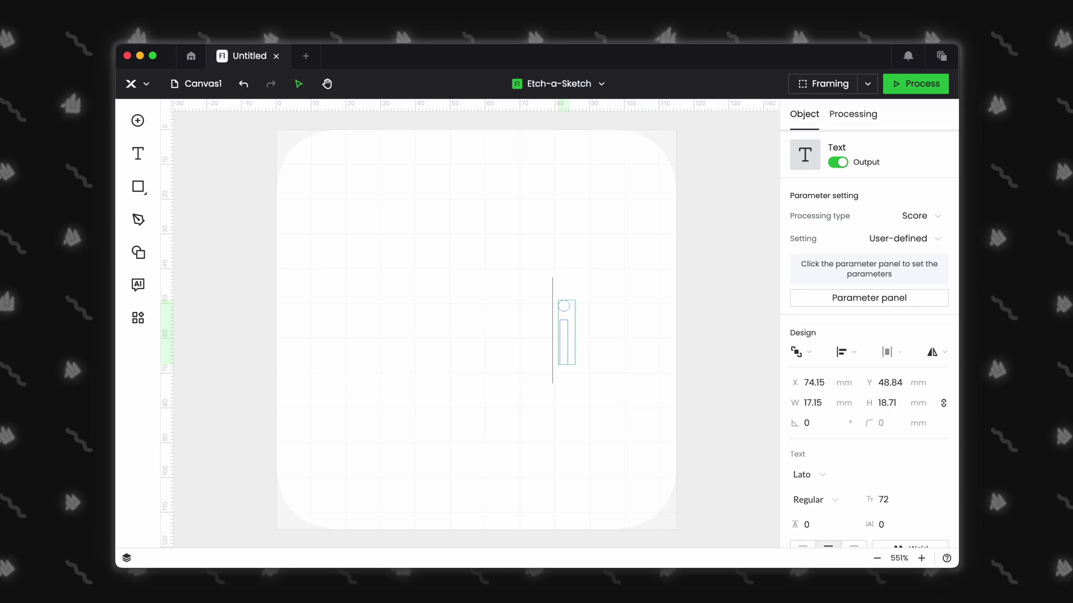
pyautogui.hotkey('ctrl', 'a')
pyautogui.press('BackSpace')
pyautogui.click(138, 186)
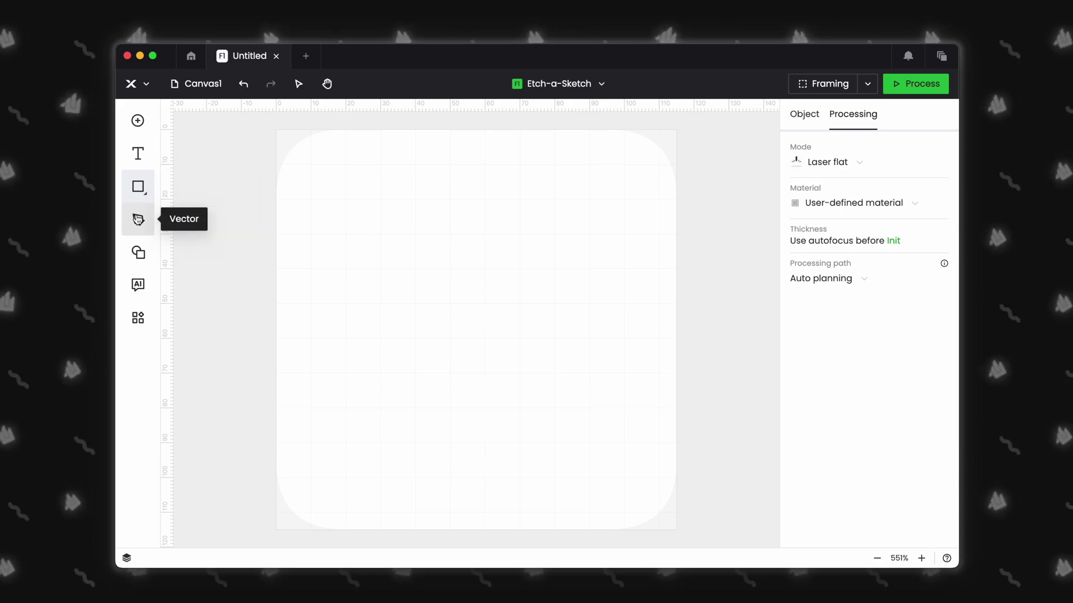
# Draw a freeform triangle path with the Vector tool
pyautogui.click(138, 219)
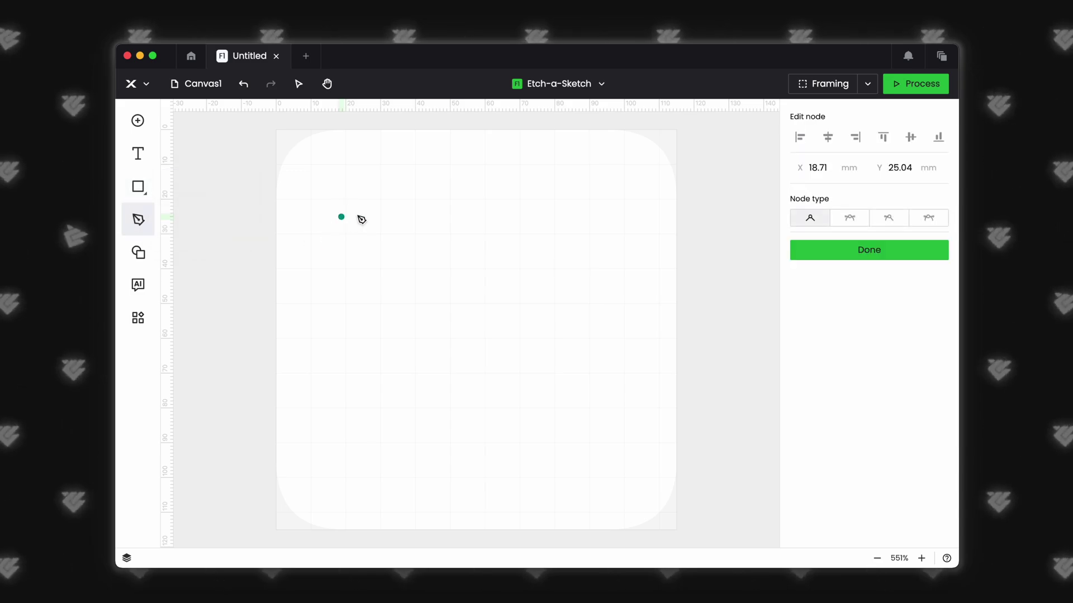
pyautogui.click(564, 254)
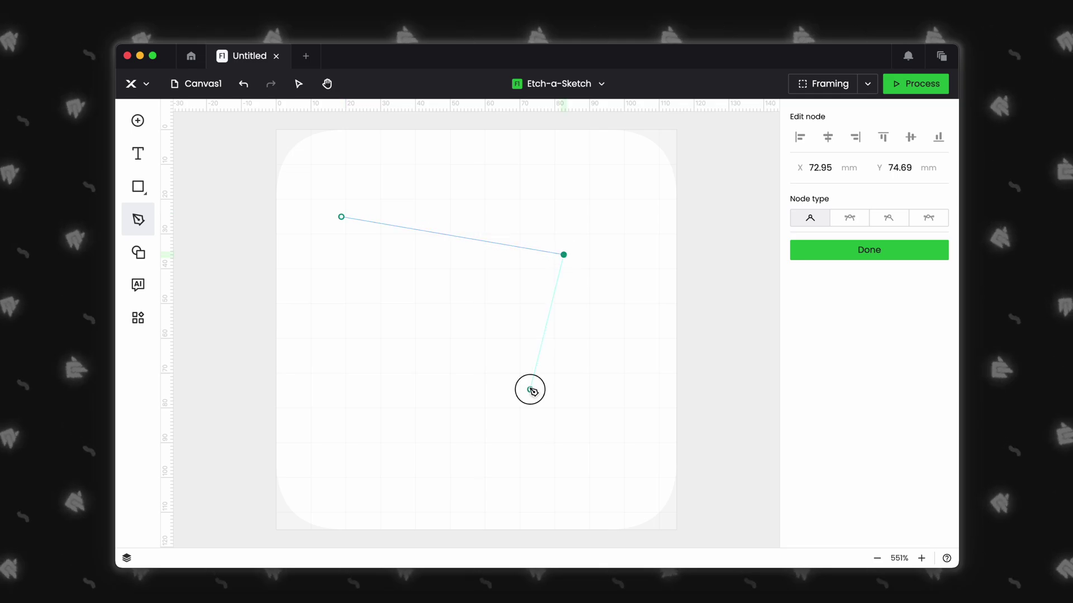
pyautogui.click(341, 218)
# Browse the Shape library, the xArt image generator and the Applications list, closing each
pyautogui.click(139, 252)
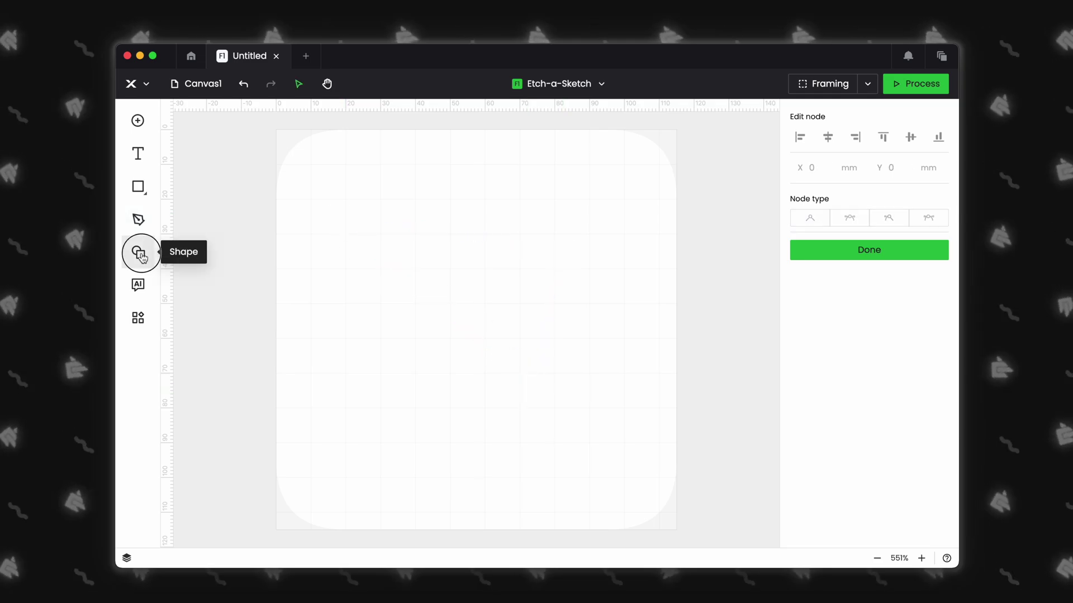
pyautogui.scroll(-8, 263, 329)
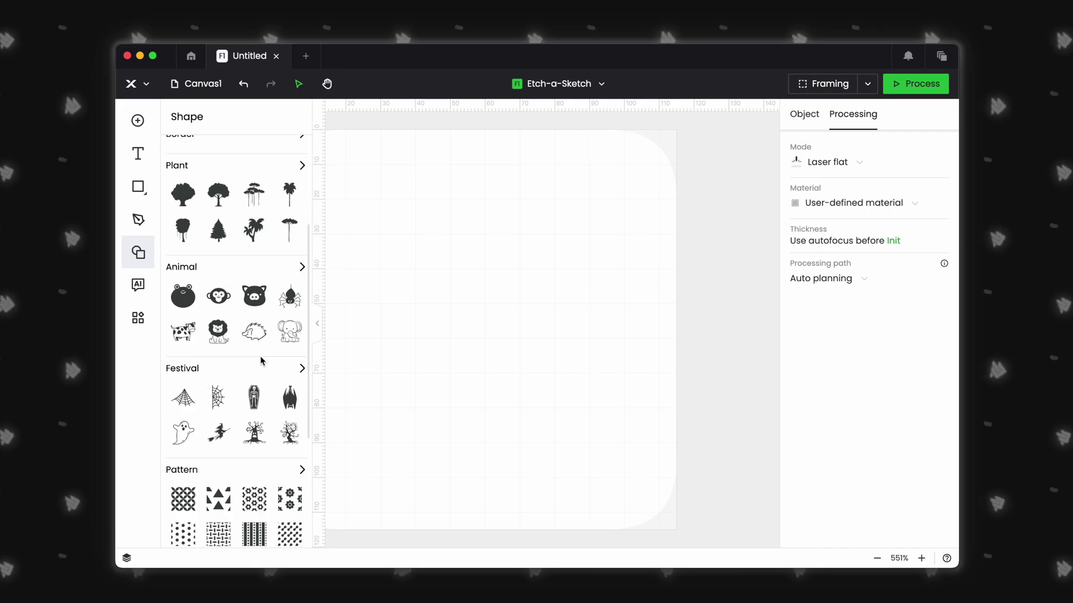
pyautogui.click(138, 285)
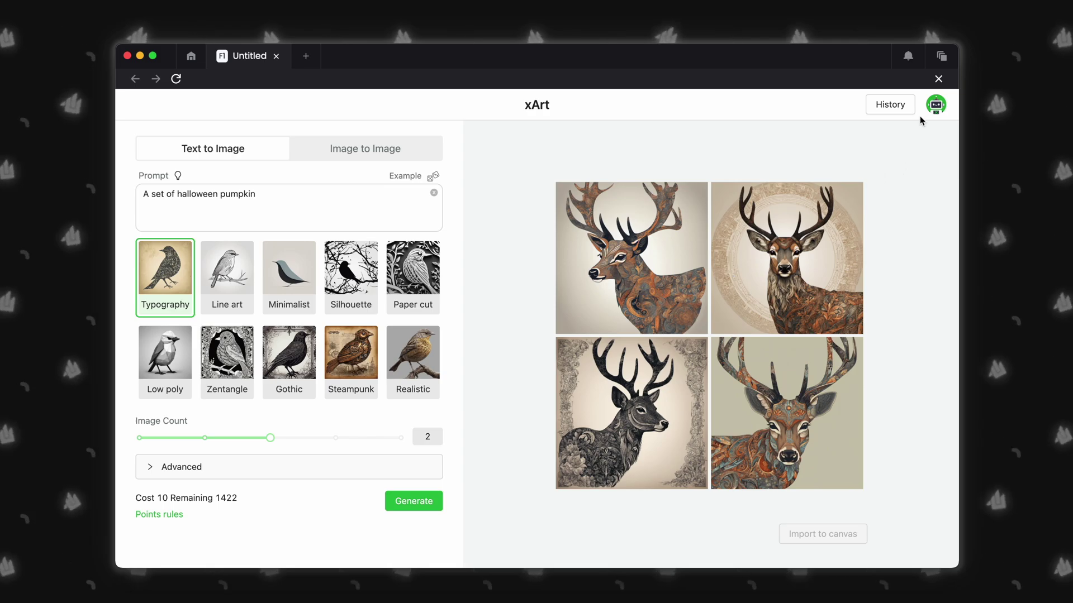
pyautogui.click(938, 80)
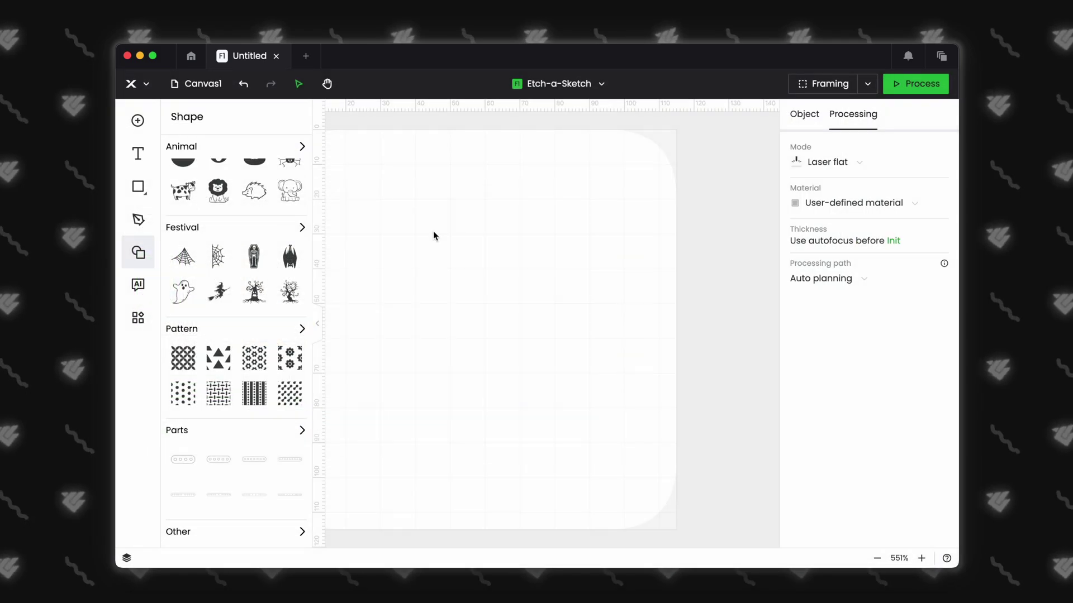
pyautogui.click(139, 319)
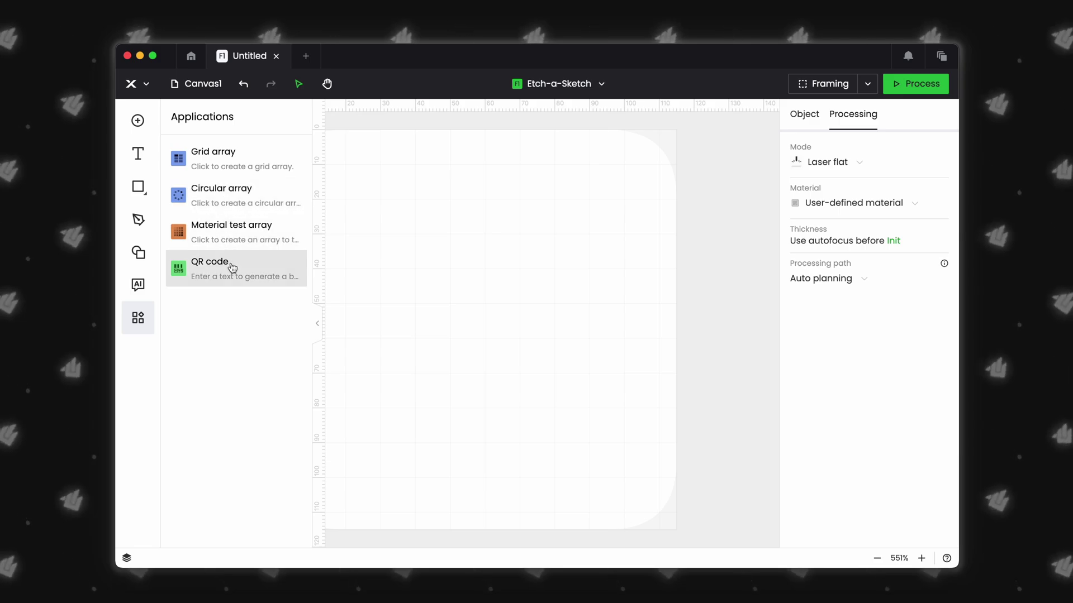
pyautogui.click(318, 324)
# Draw a rectangle about 66.18 × 49.06 mm in the upper middle of the canvas
pyautogui.click(138, 187)
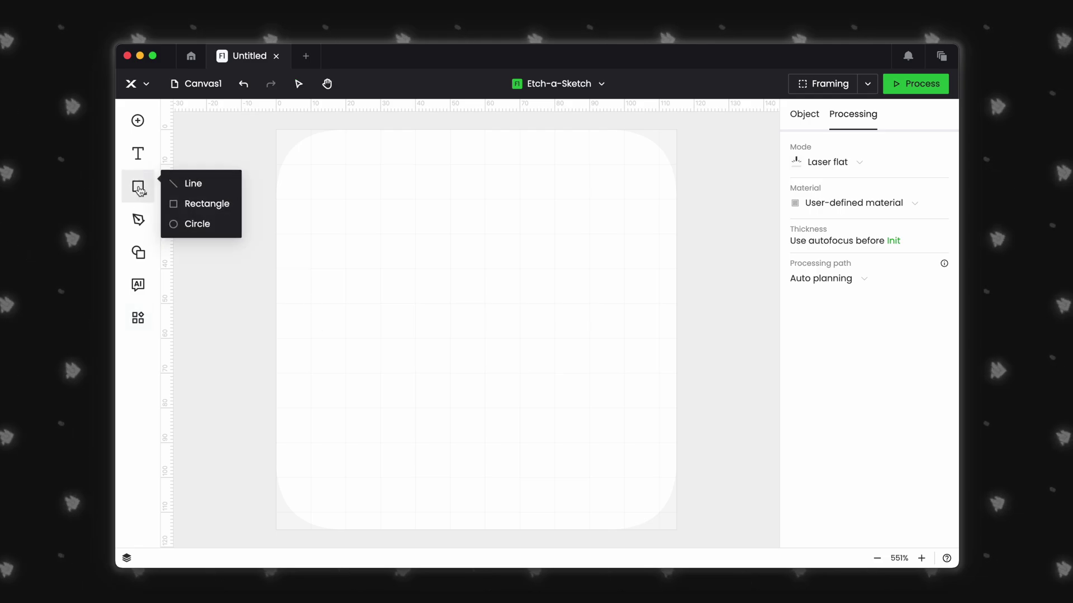
pyautogui.click(226, 205)
pyautogui.moveTo(363, 221); pyautogui.dragTo(594, 391)
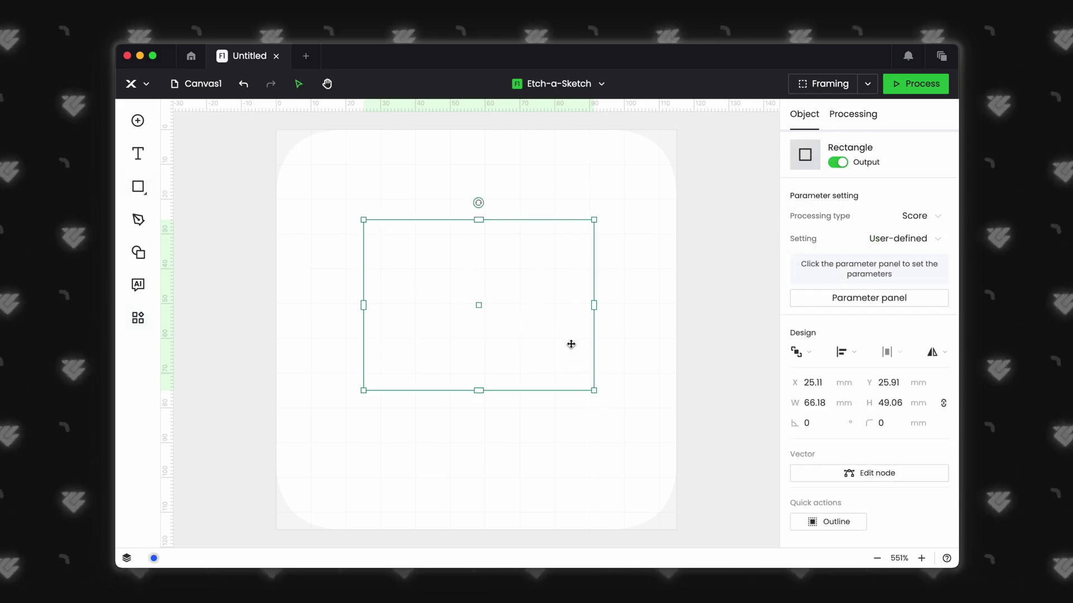
pyautogui.click(259, 173)
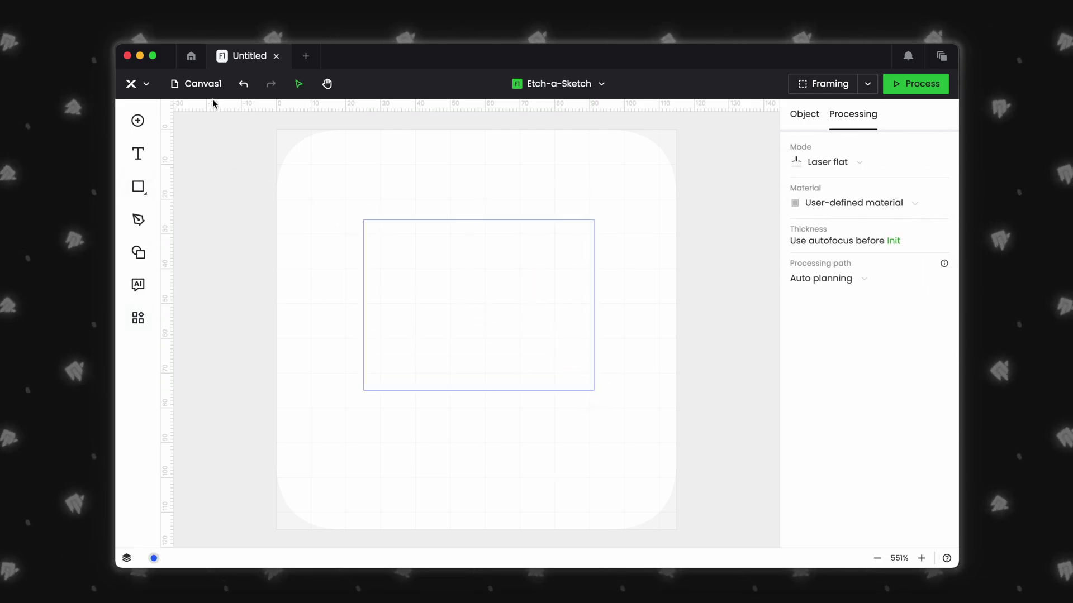
pyautogui.click(203, 85)
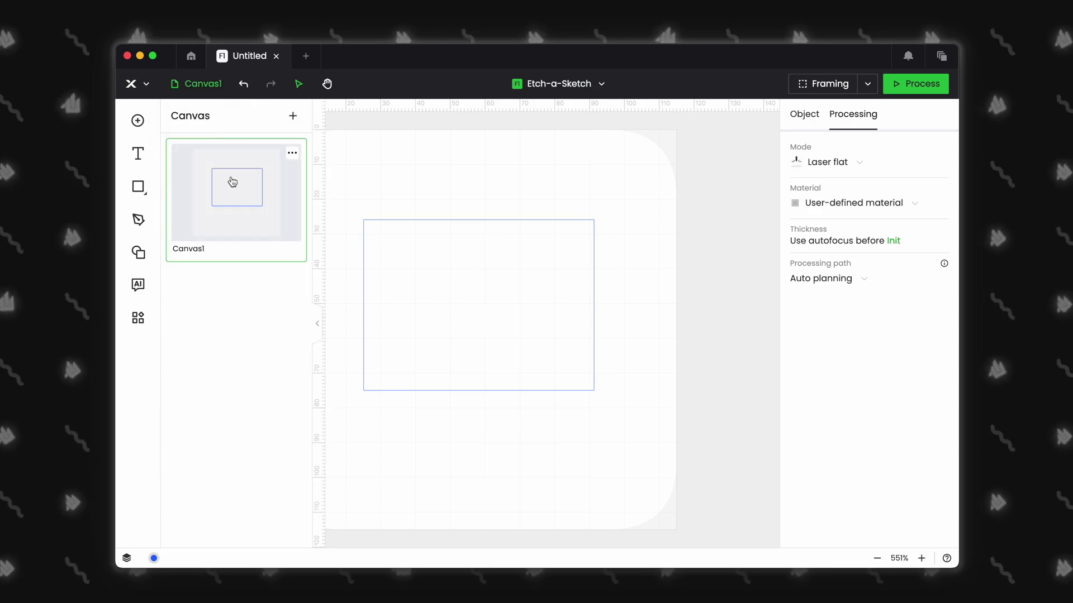
# Add a blank Canvas2, view it, then switch back to Canvas1 and collapse the list
pyautogui.click(295, 115)
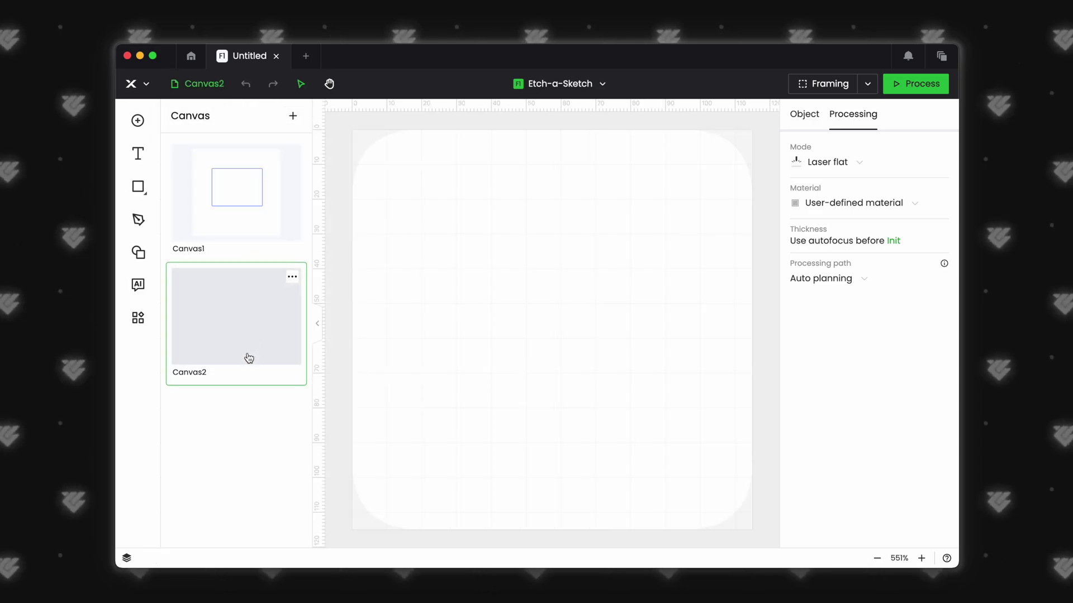
pyautogui.click(239, 197)
pyautogui.click(244, 309)
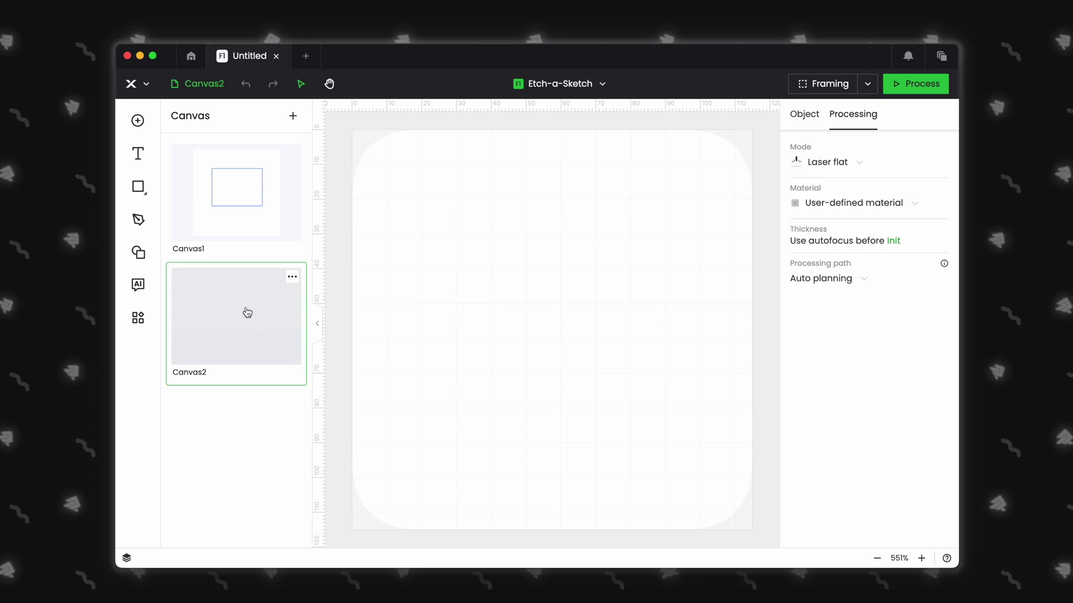
pyautogui.click(242, 195)
pyautogui.click(202, 88)
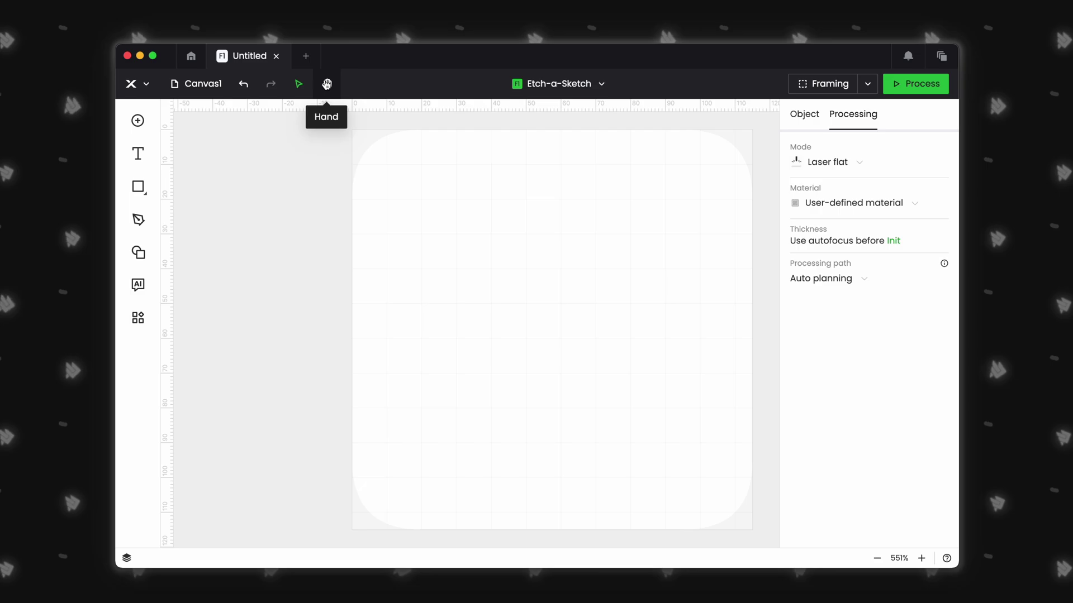
pyautogui.click(602, 86)
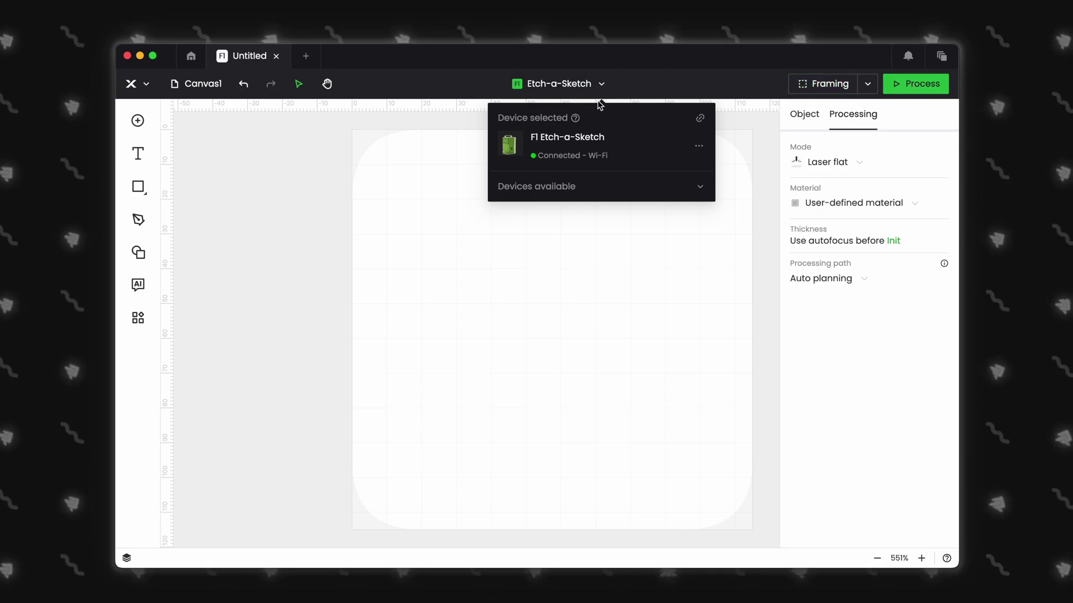
pyautogui.click(614, 246)
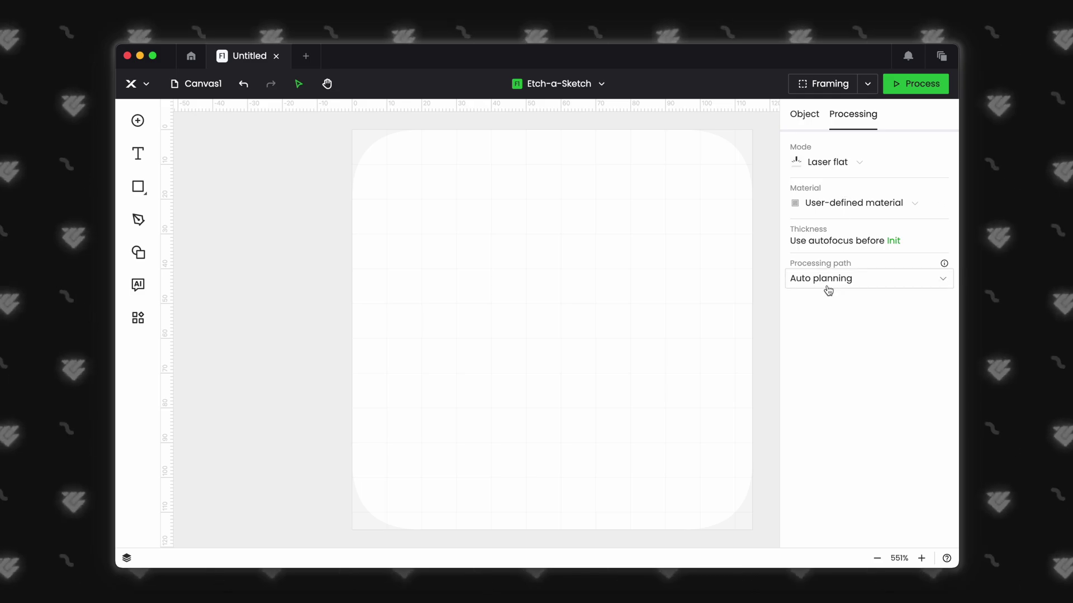
# Draw a 39.16 × 35.22 mm rectangle and check its Score power and speed parameters
pyautogui.moveTo(142, 187)
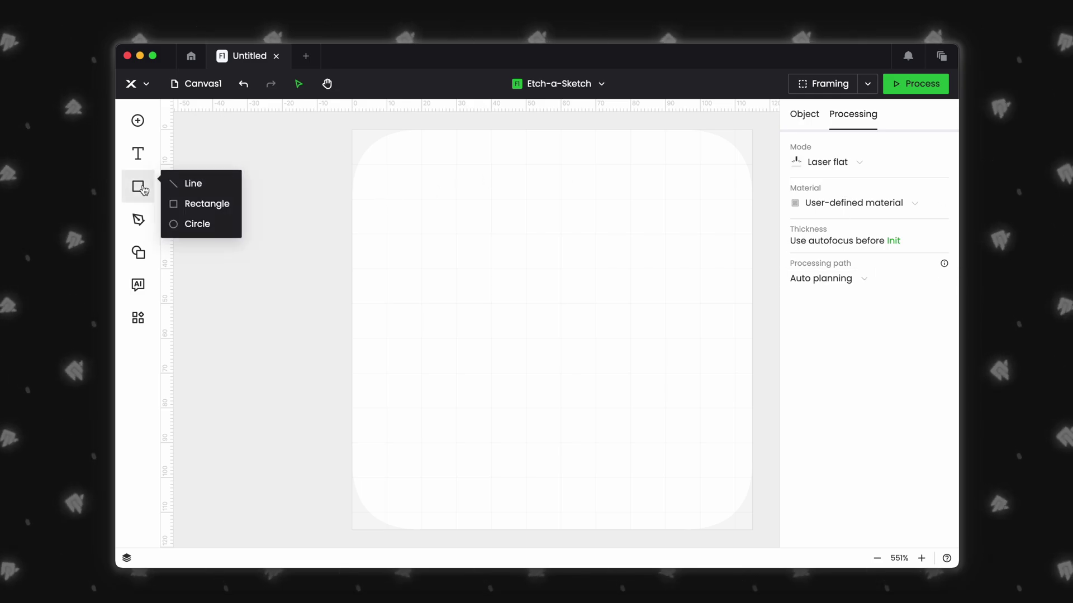
pyautogui.click(178, 202)
pyautogui.moveTo(508, 215); pyautogui.dragTo(644, 336)
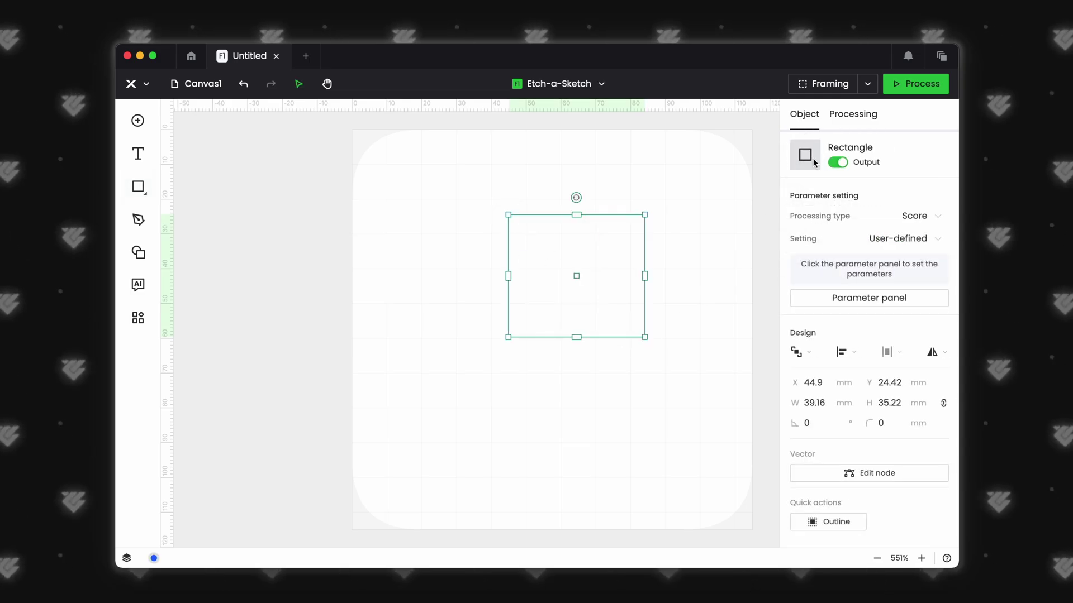
pyautogui.click(851, 299)
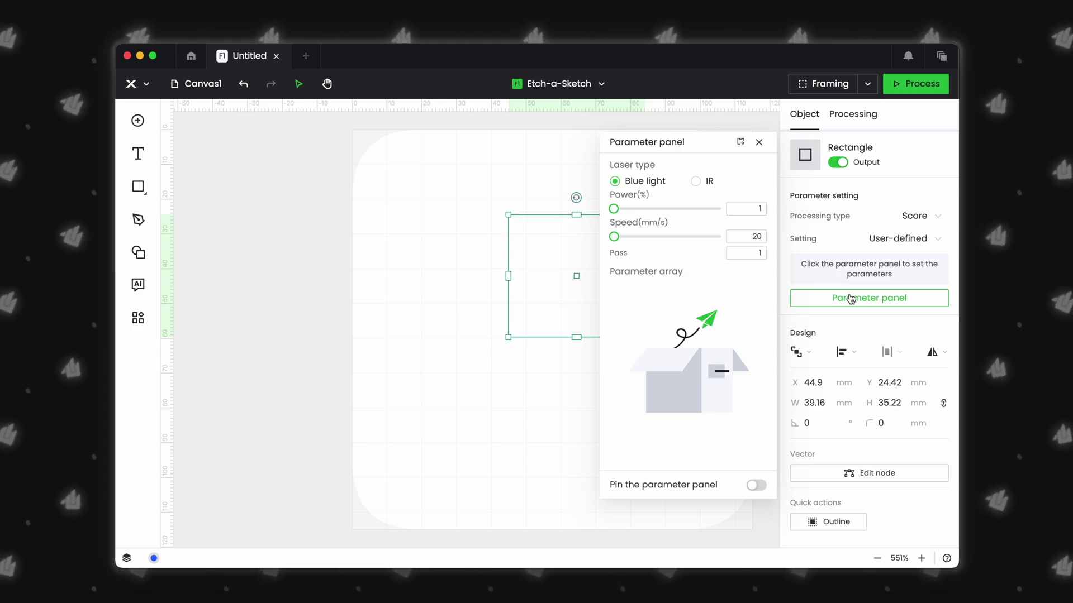
pyautogui.click(851, 298)
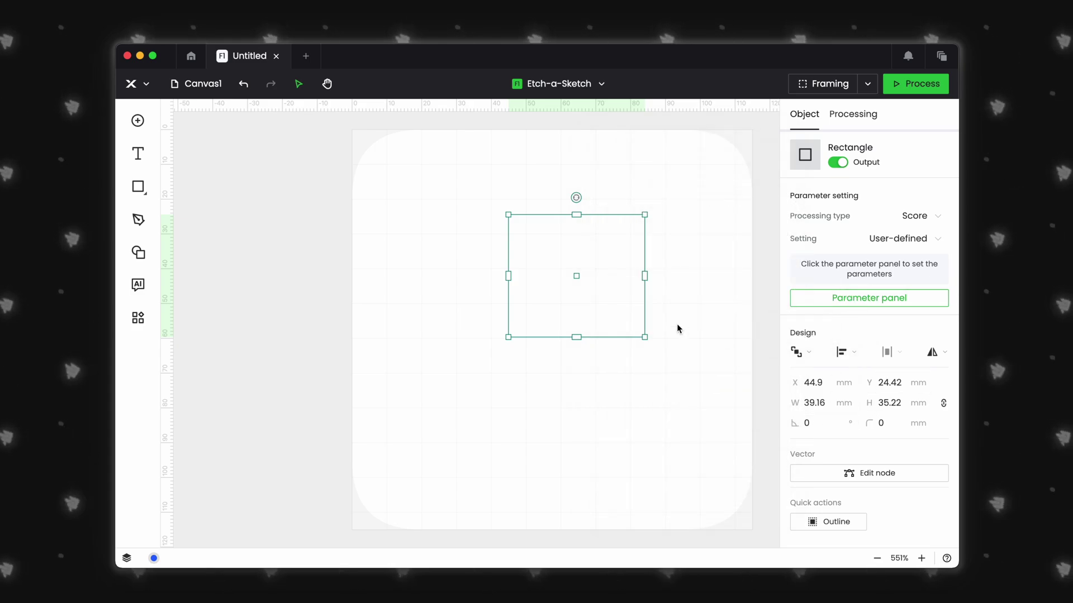
# Move the rectangle, then align it to horizontal and vertical centre (X 37.92, Y 39.89 mm)
pyautogui.moveTo(623, 317); pyautogui.dragTo(490, 279)
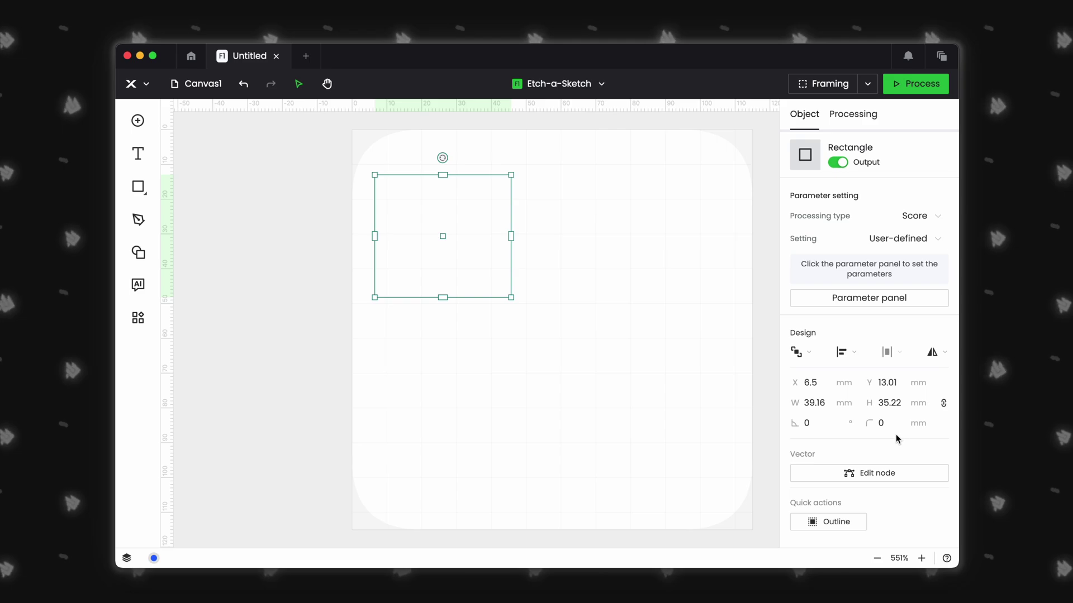
pyautogui.click(845, 353)
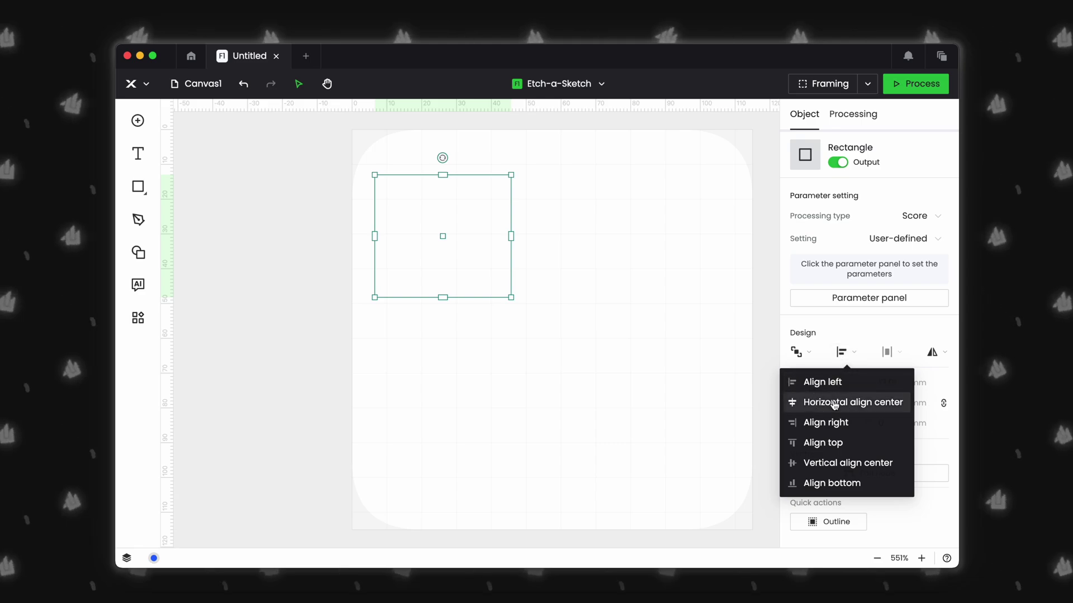
pyautogui.click(834, 404)
pyautogui.click(842, 353)
pyautogui.click(838, 467)
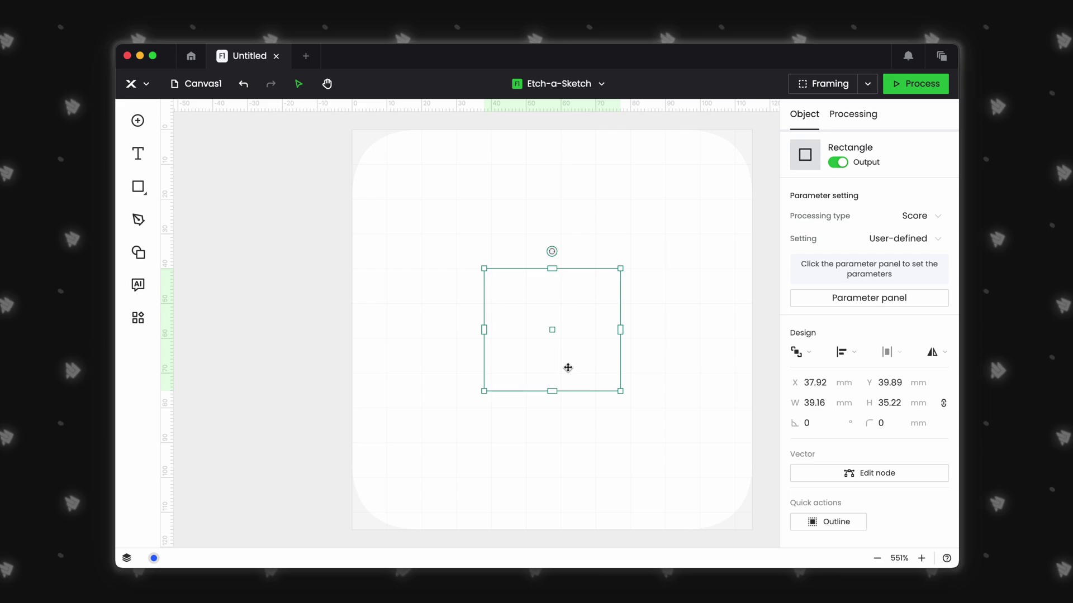
pyautogui.click(810, 481)
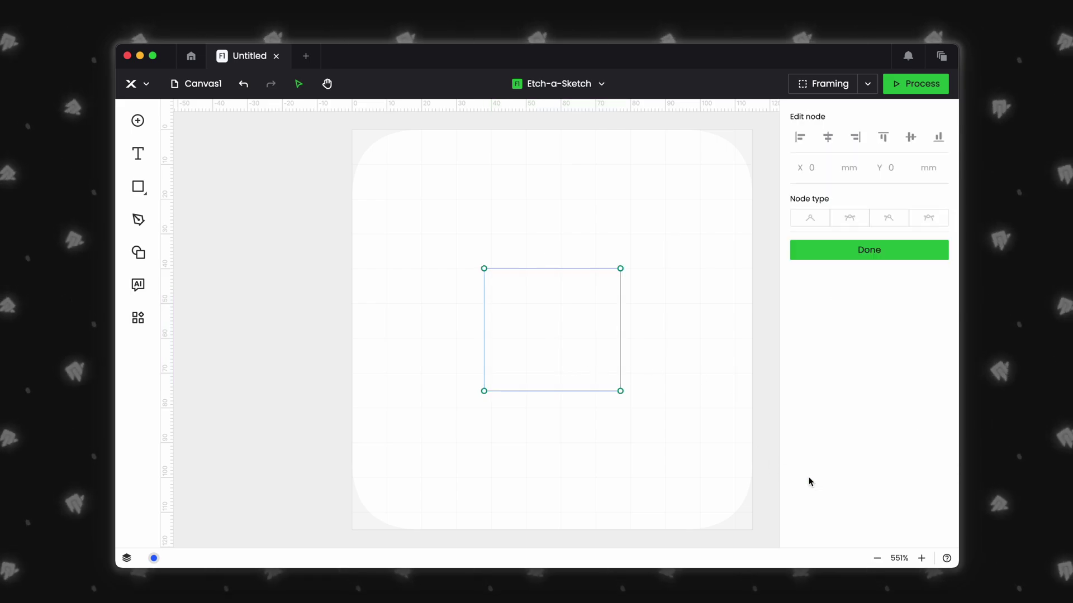
pyautogui.click(820, 254)
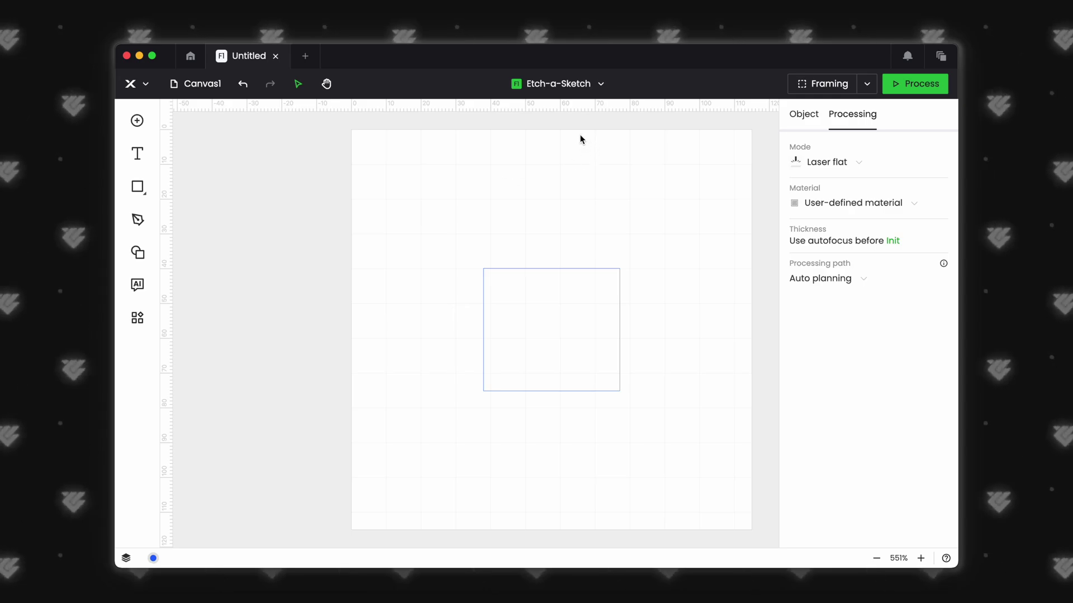
# Switch the device to F1 Slicey, accept the adjusted parameters, and view its extra options
pyautogui.click(602, 88)
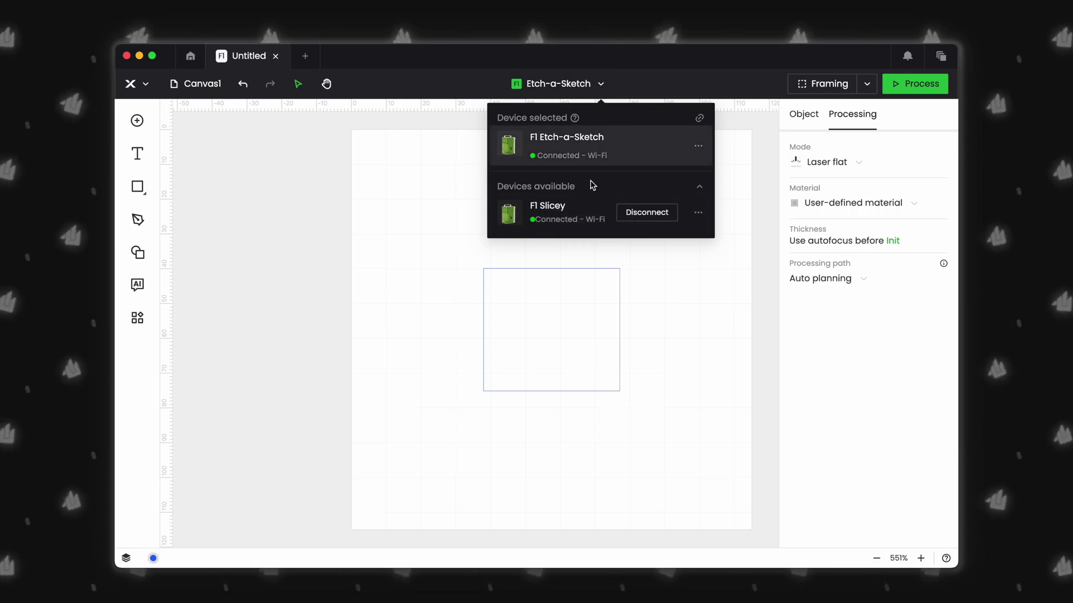
pyautogui.click(592, 213)
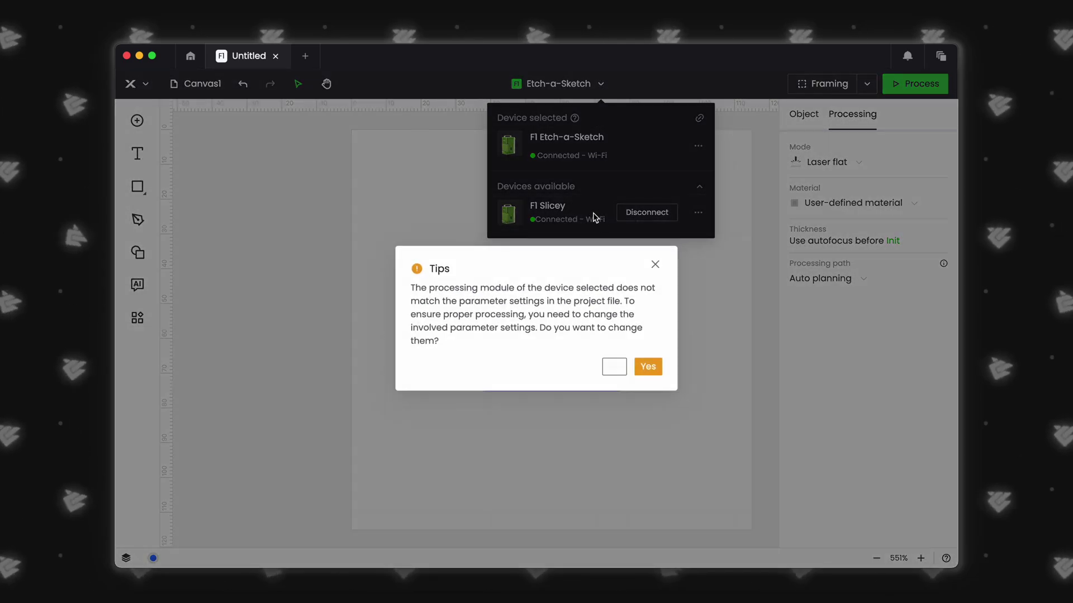
pyautogui.click(646, 365)
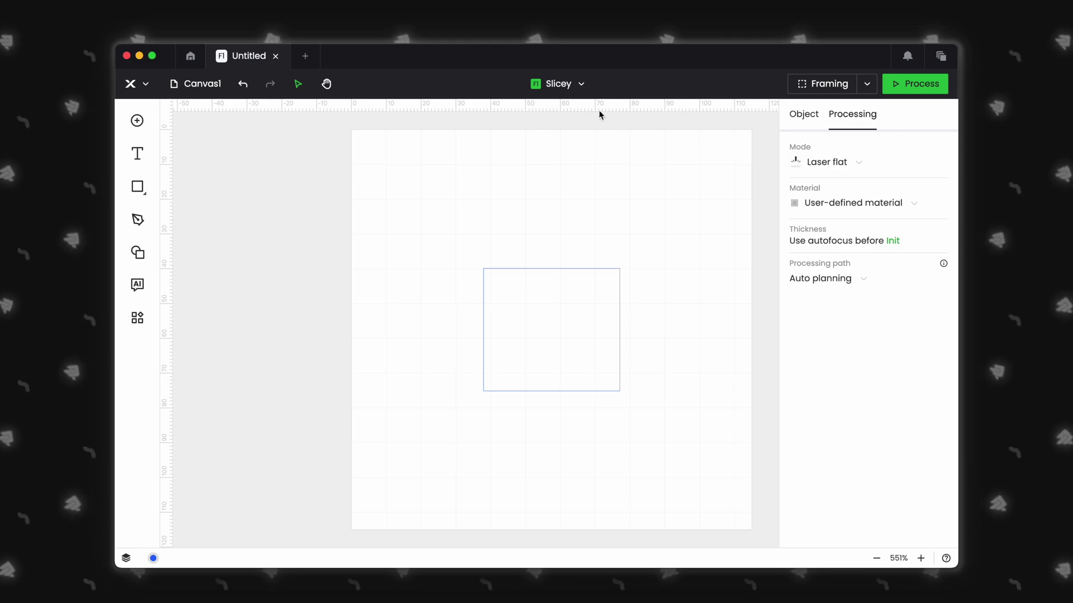
pyautogui.click(581, 84)
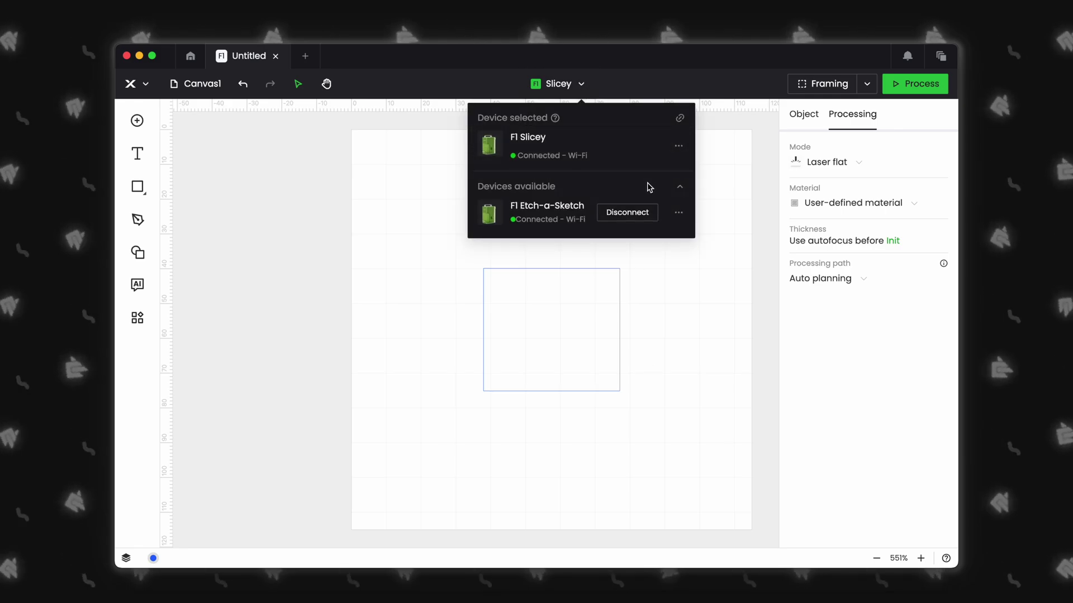
pyautogui.click(679, 147)
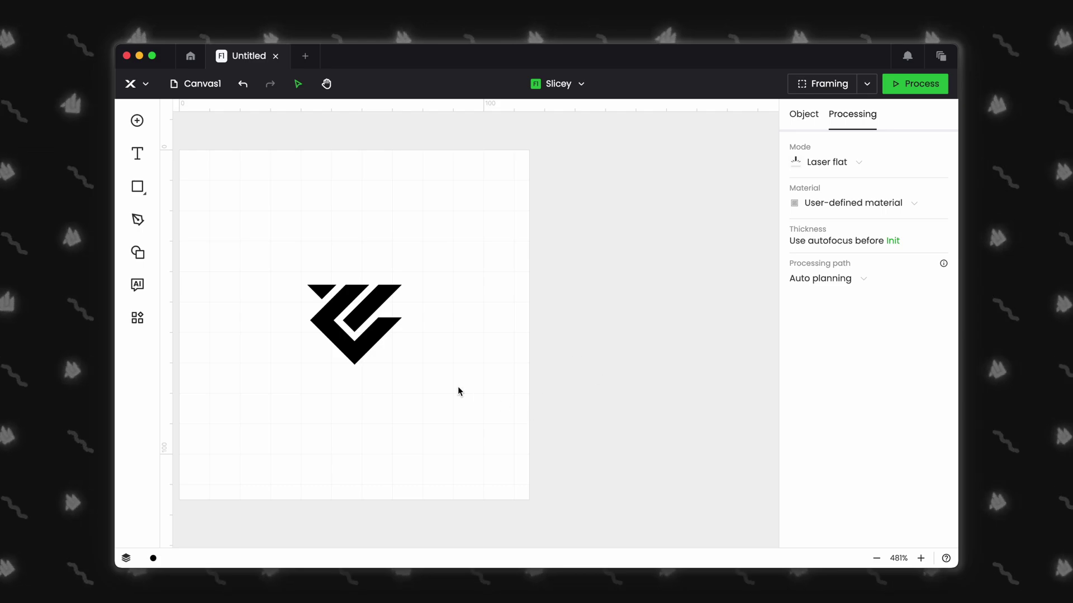
# Select and deselect the logo, then choose the 10mm Wood Coaster material preset
pyautogui.click(383, 319)
pyautogui.click(513, 328)
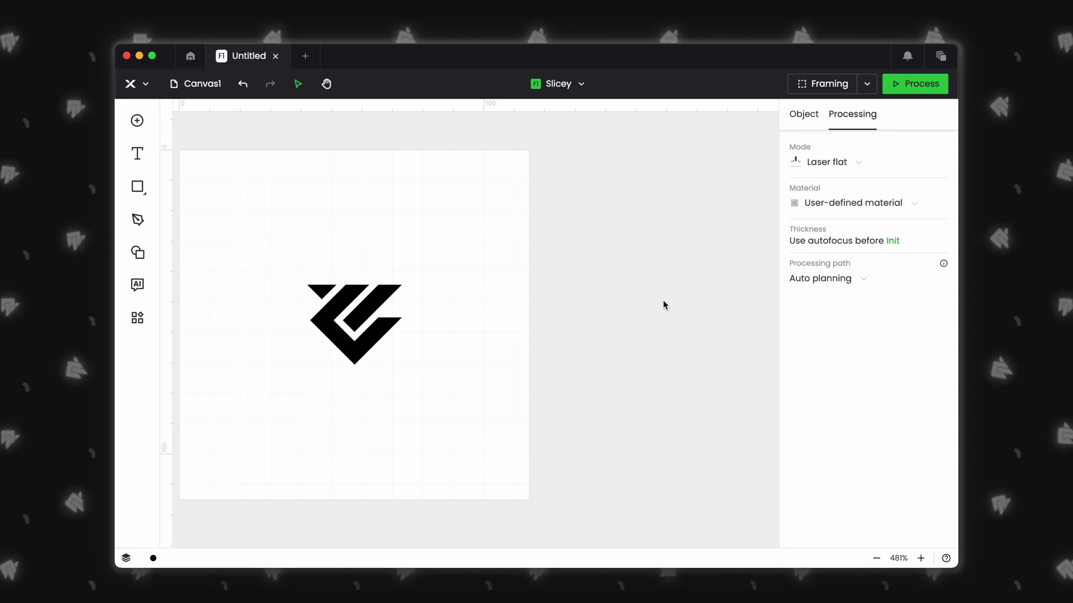
pyautogui.click(806, 208)
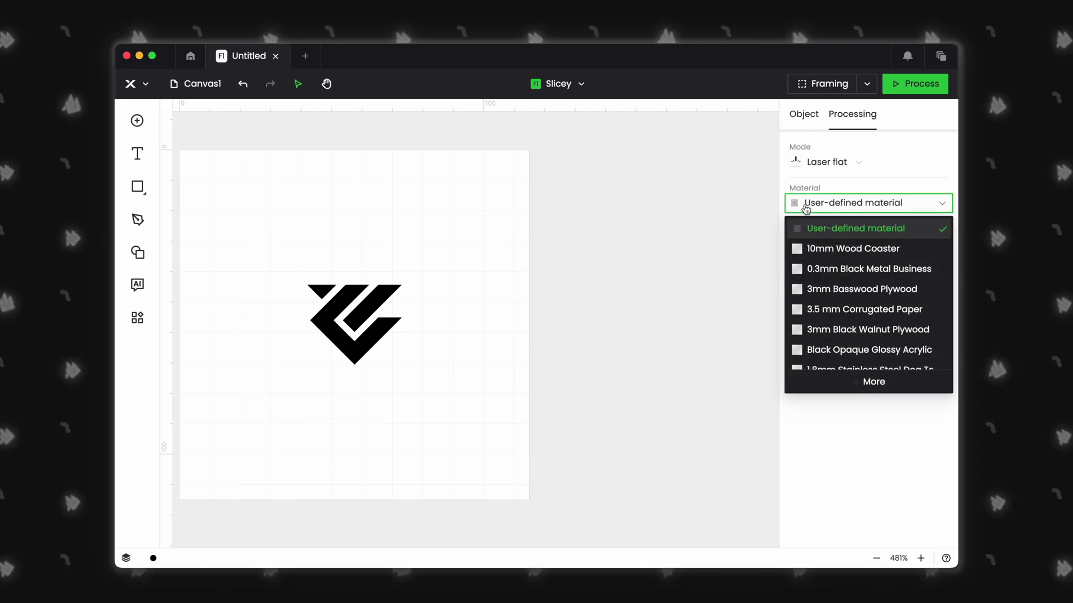
pyautogui.click(831, 252)
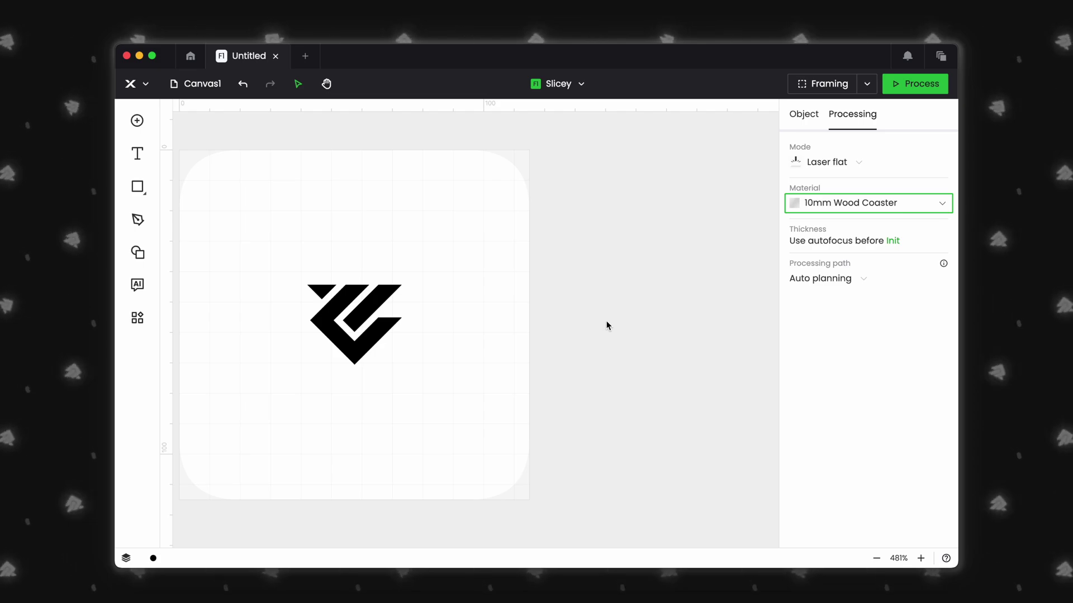
# Apply the test grid's 90% power, 200 mm/s cell to the logo's engraving parameters
pyautogui.click(356, 306)
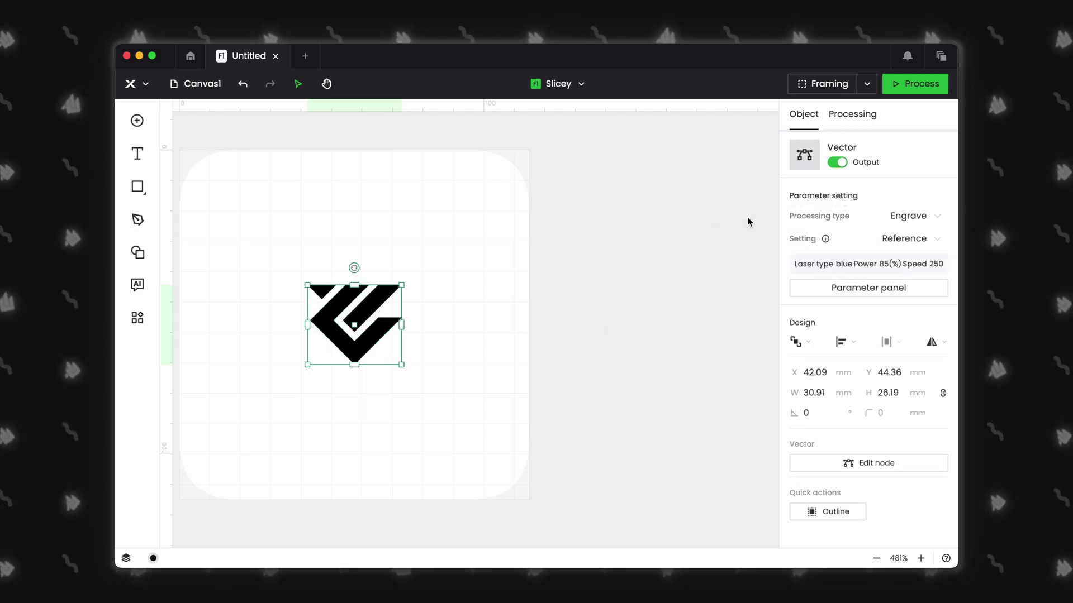
pyautogui.click(849, 292)
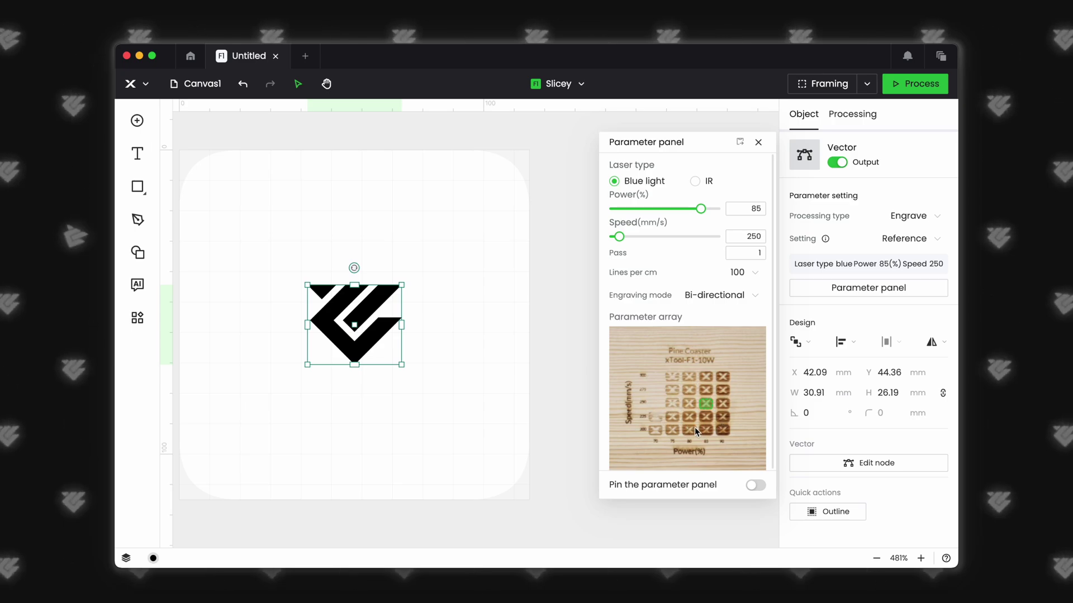
pyautogui.click(723, 422)
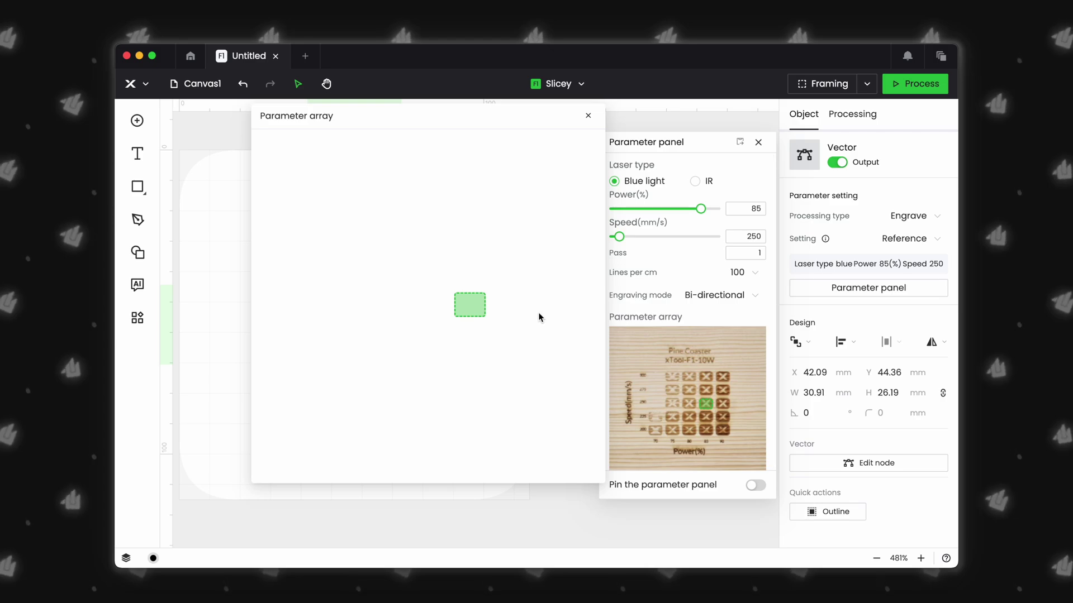
pyautogui.click(515, 370)
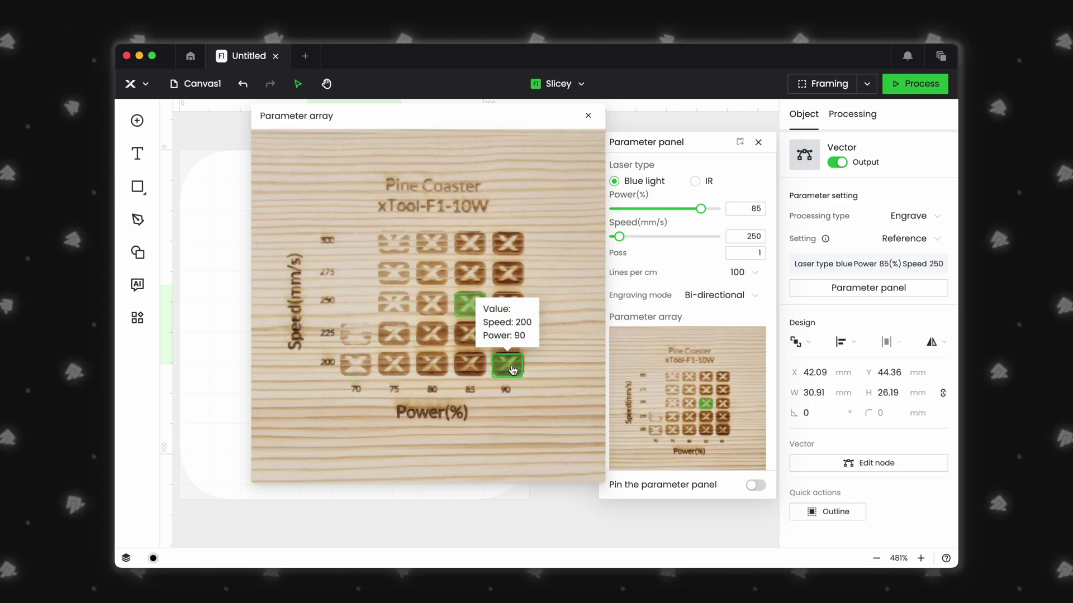
pyautogui.click(588, 117)
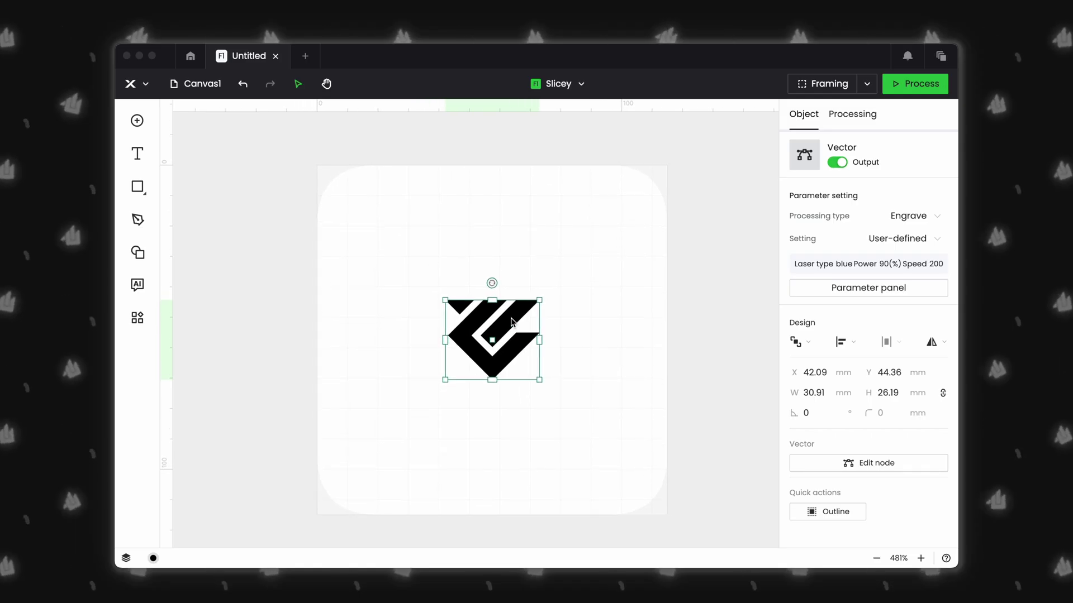
# In the Processing settings, switch the processing path to User defining
pyautogui.click(614, 329)
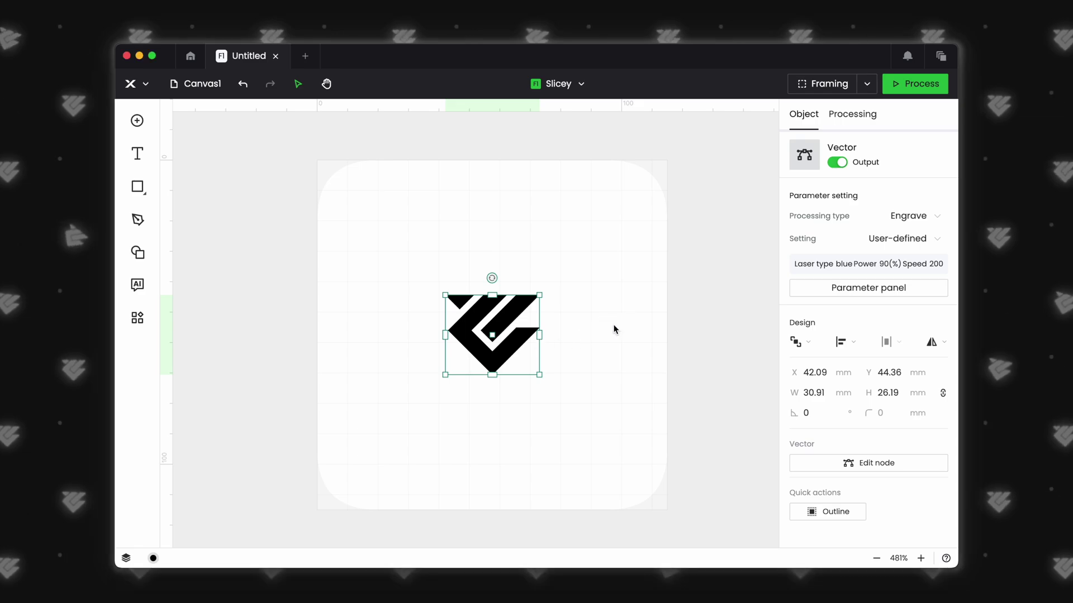
pyautogui.click(737, 279)
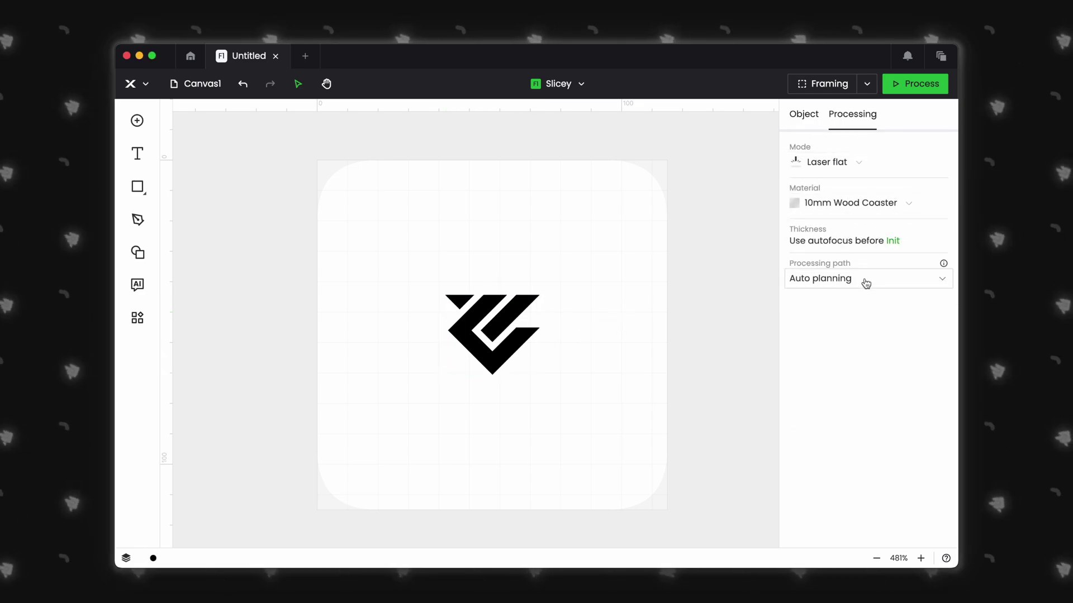
pyautogui.click(821, 285)
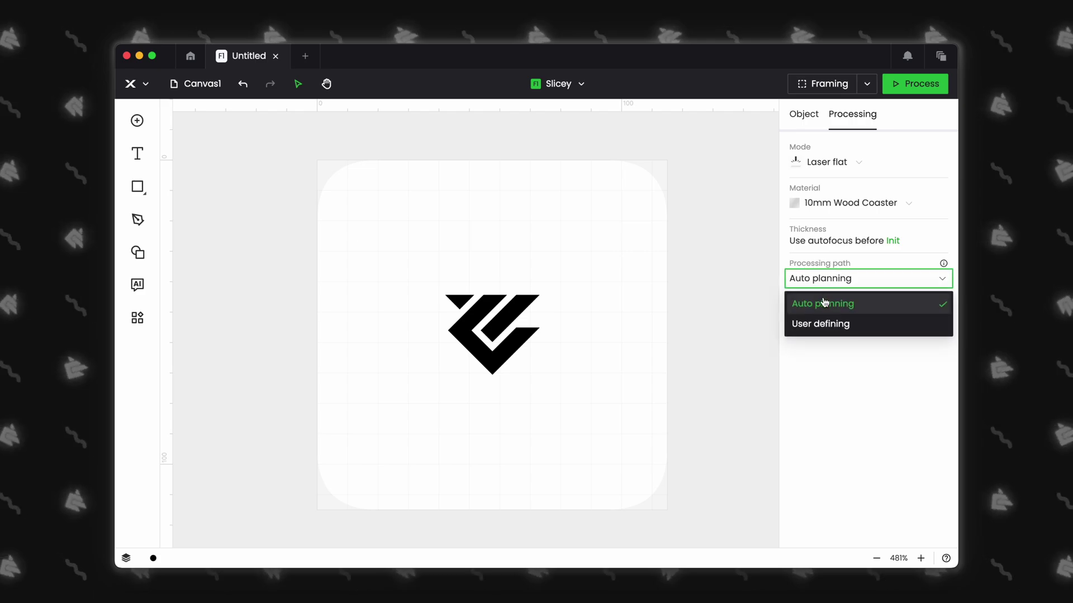
pyautogui.click(835, 324)
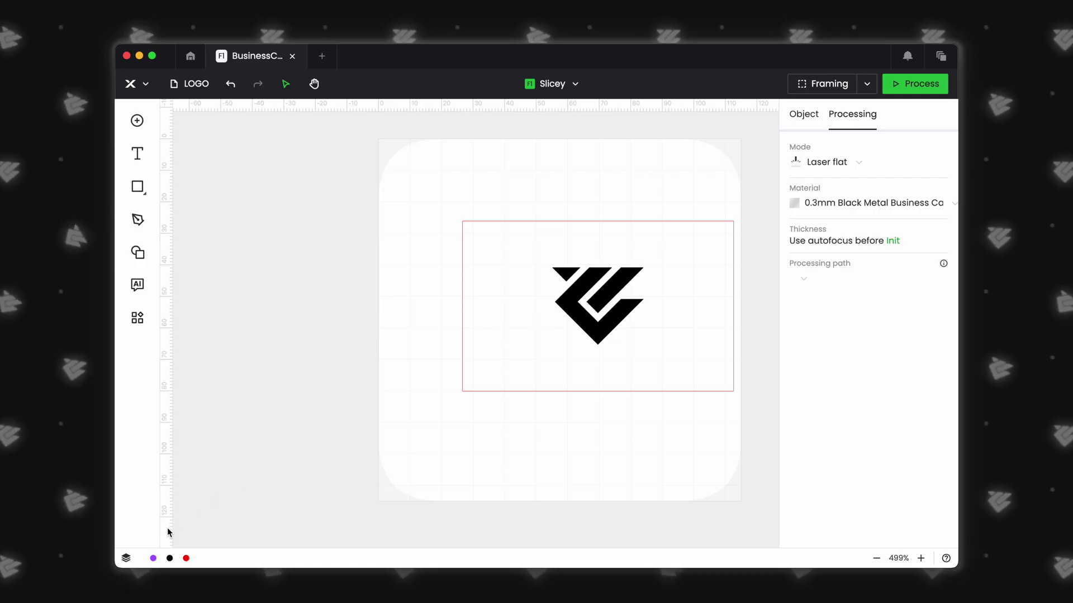
# In the layers list, lock the reference box group, test it, unlock it, and undo a move
pyautogui.click(126, 558)
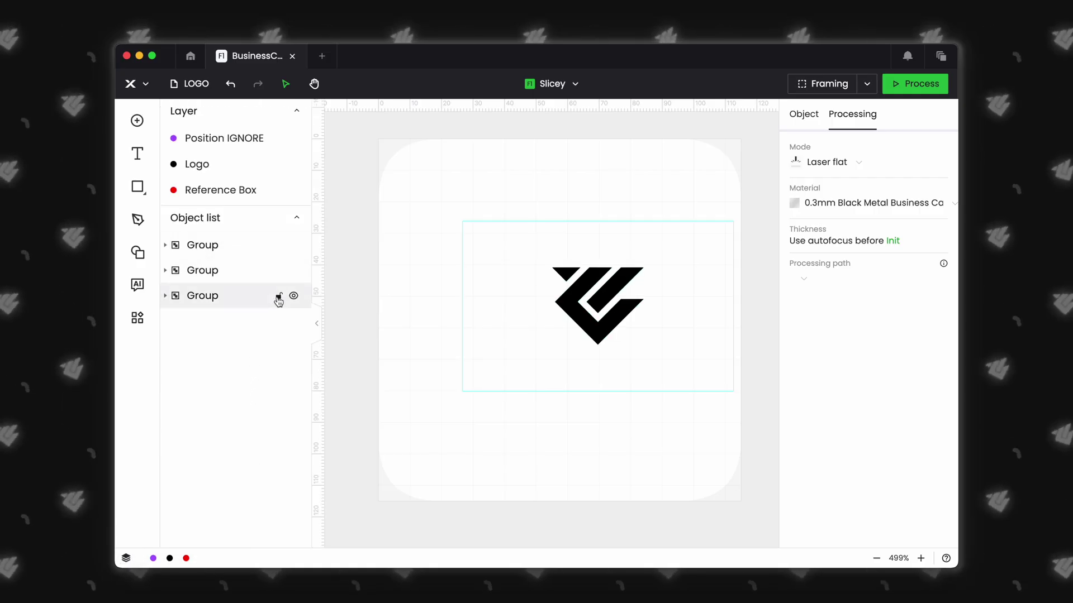
pyautogui.click(278, 296)
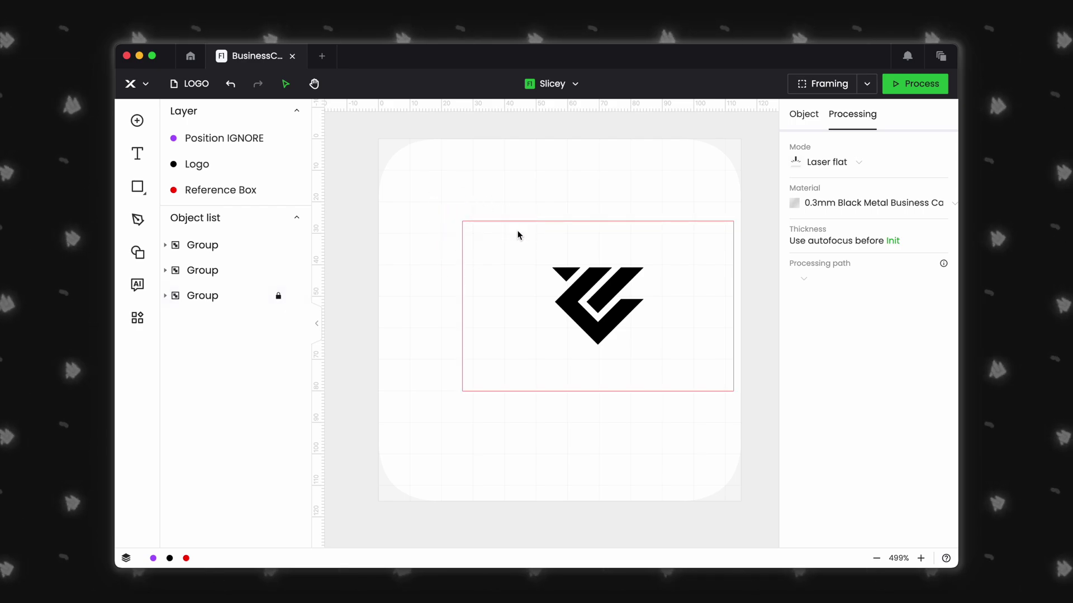
pyautogui.click(487, 223)
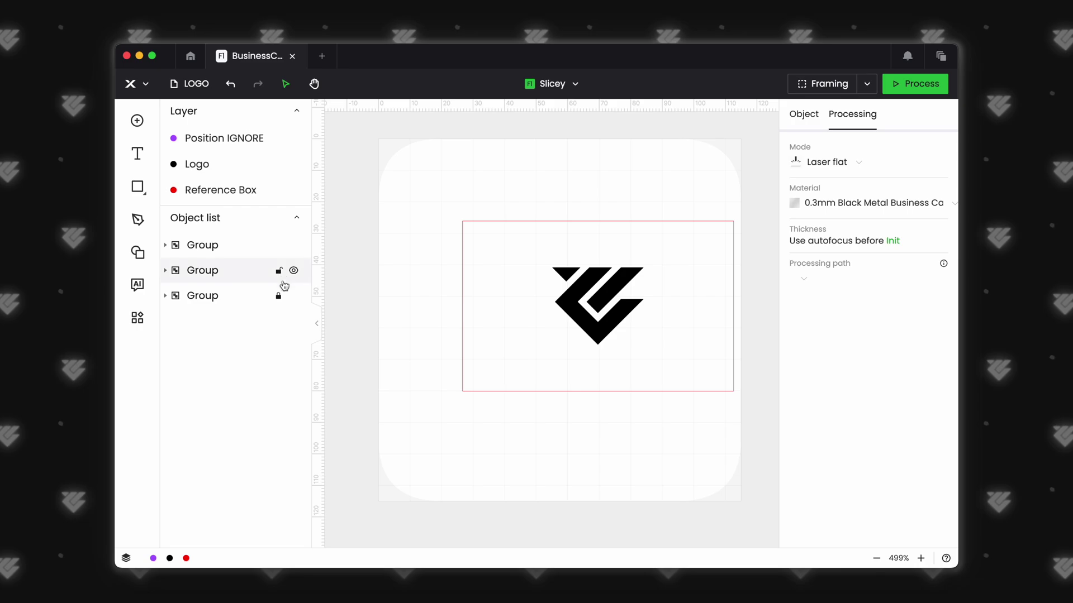
pyautogui.click(278, 296)
pyautogui.moveTo(492, 215)
pyautogui.mouseDown()
pyautogui.moveTo(469, 196)
pyautogui.moveTo(492, 231)
pyautogui.mouseUp()
pyautogui.hotkey('ctrl', 'z')
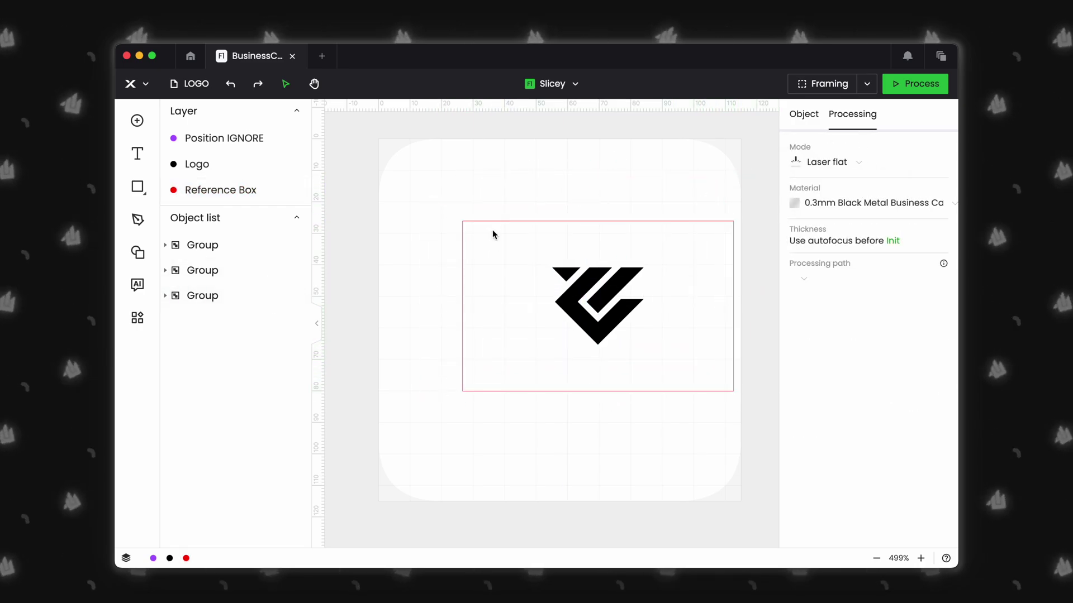
# Expand the first group and hide its first logo piece
pyautogui.click(473, 246)
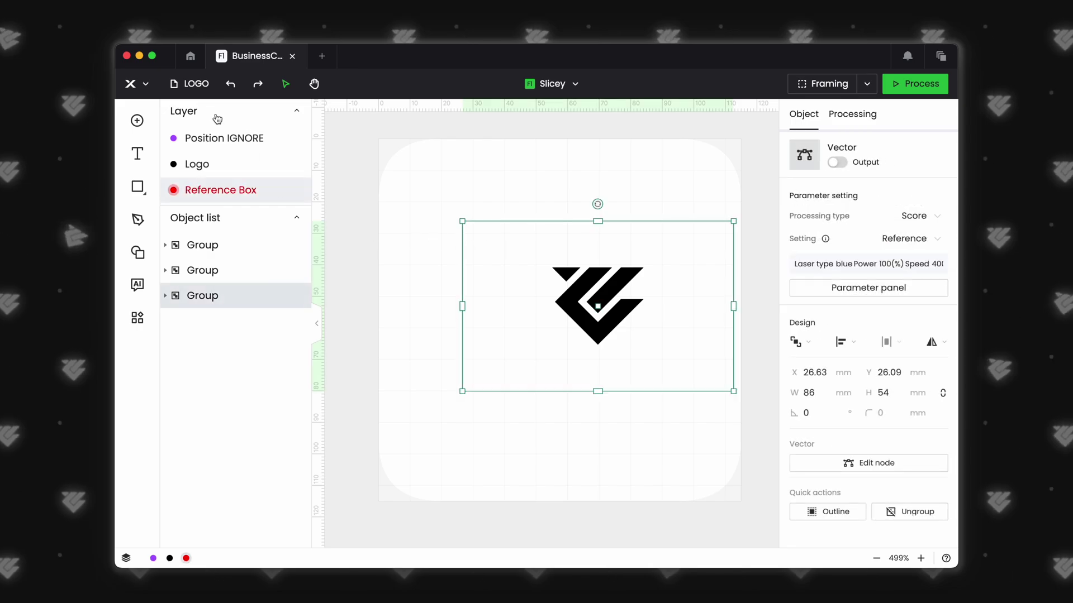
pyautogui.click(218, 138)
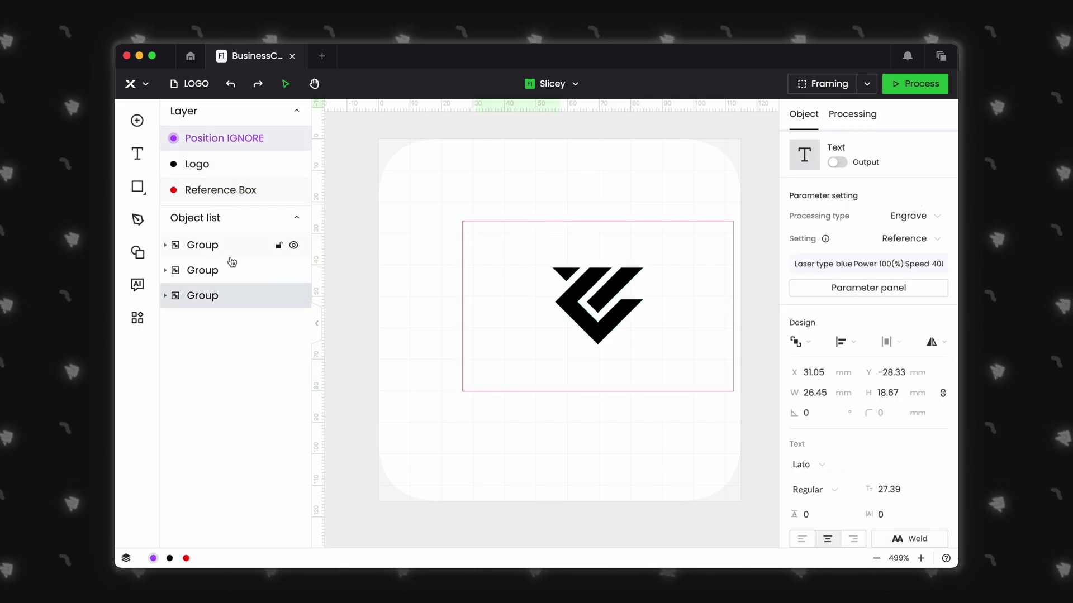
pyautogui.click(164, 245)
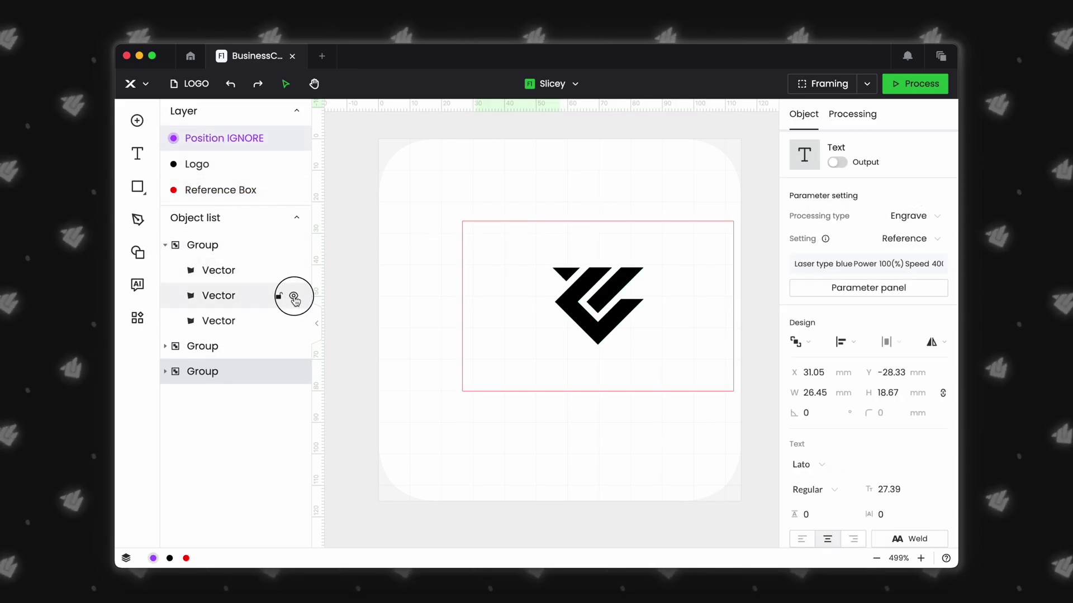
pyautogui.click(294, 298)
pyautogui.click(294, 296)
pyautogui.click(293, 271)
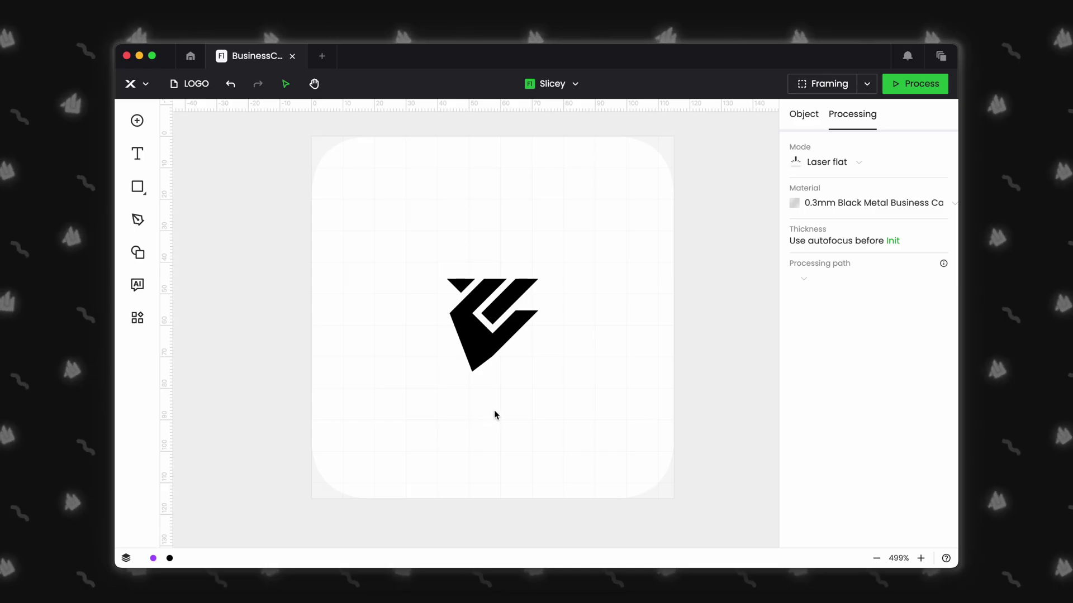
# Delete the logo's stray bottom node in node editing, then finish editing
pyautogui.click(483, 344)
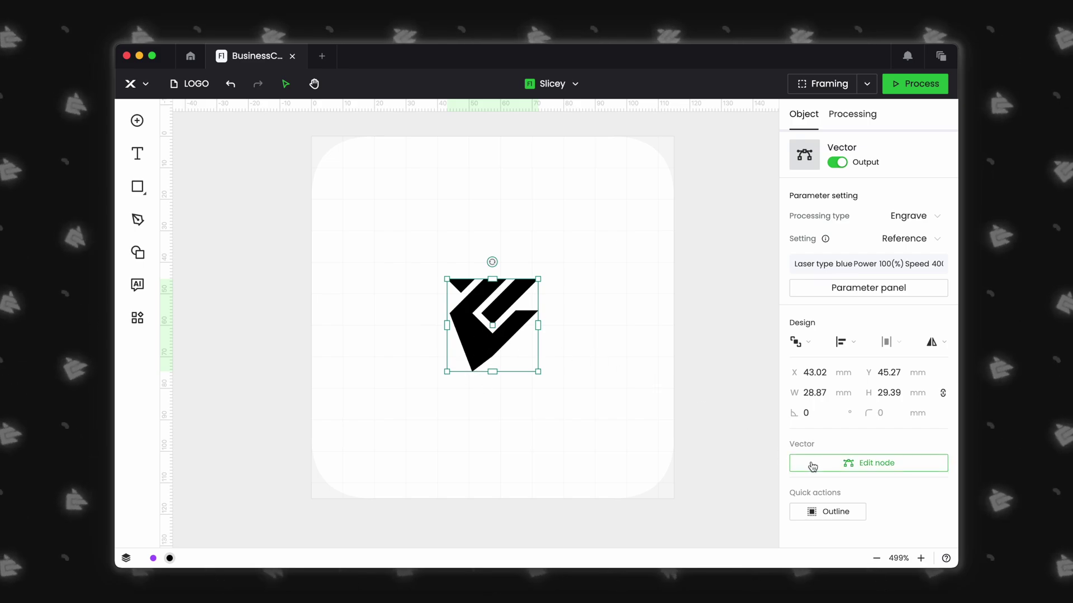
pyautogui.doubleClick(512, 335)
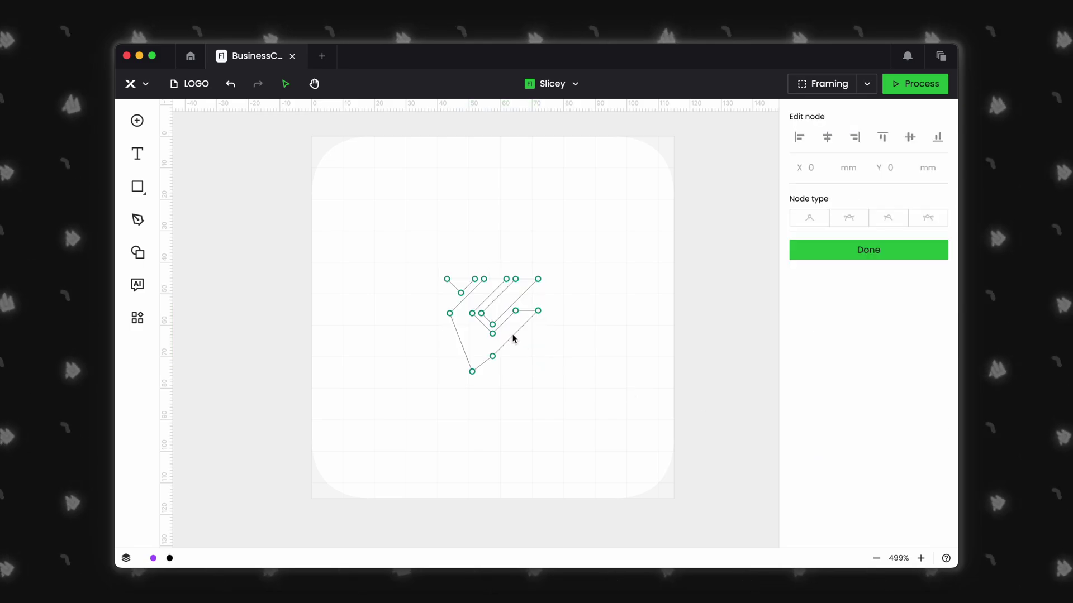
pyautogui.click(472, 371)
pyautogui.press('Delete')
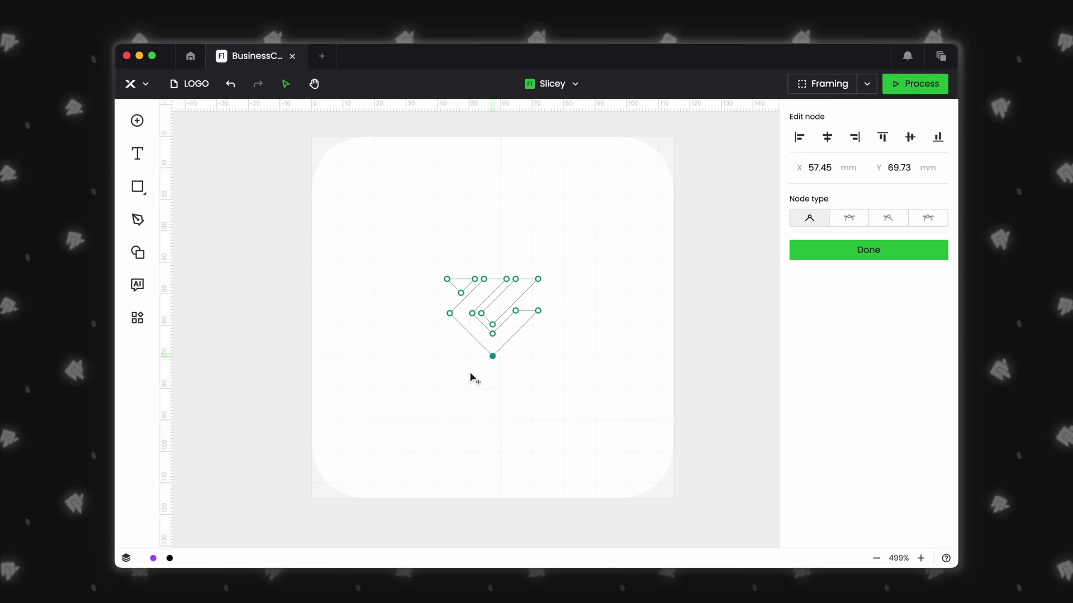
pyautogui.click(810, 249)
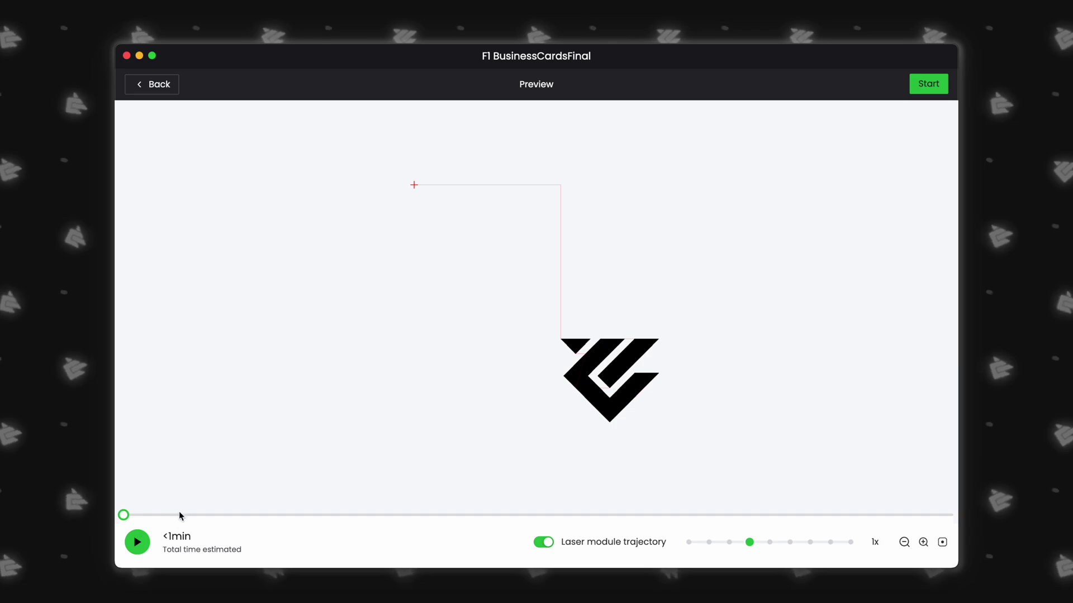
pyautogui.click(139, 543)
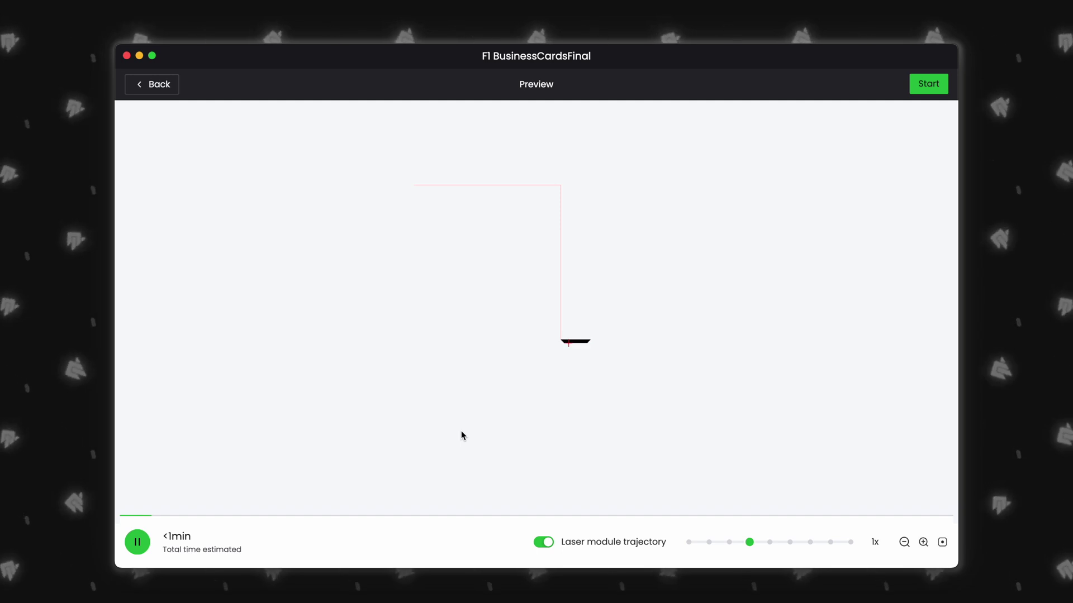
pyautogui.click(137, 541)
# Leave the preview and choose Open project from the main File menu
pyautogui.click(168, 85)
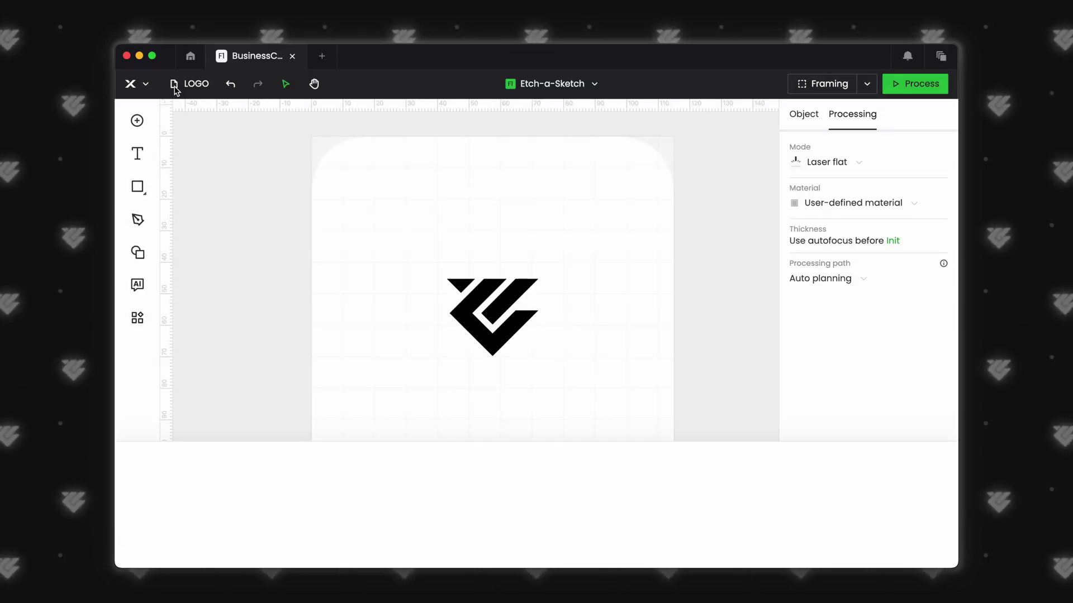
pyautogui.click(142, 92)
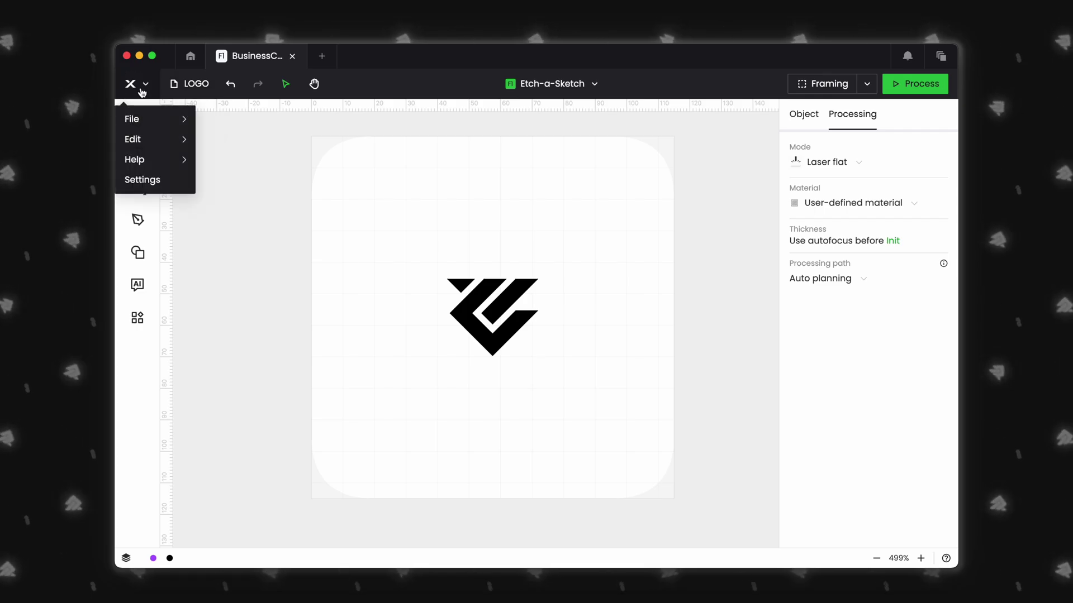
pyautogui.moveTo(168, 115)
pyautogui.click(231, 144)
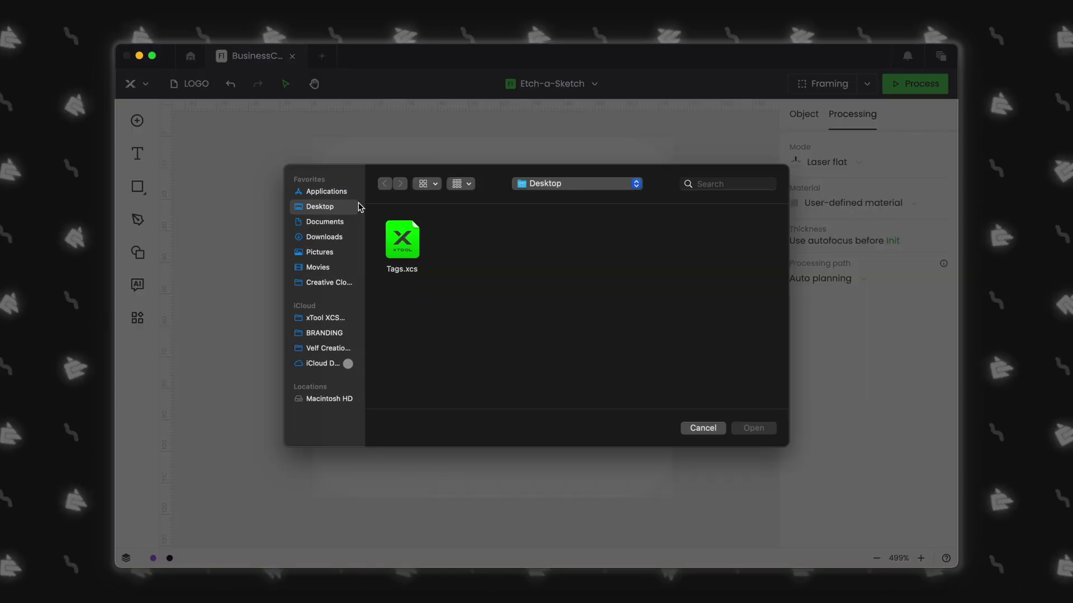